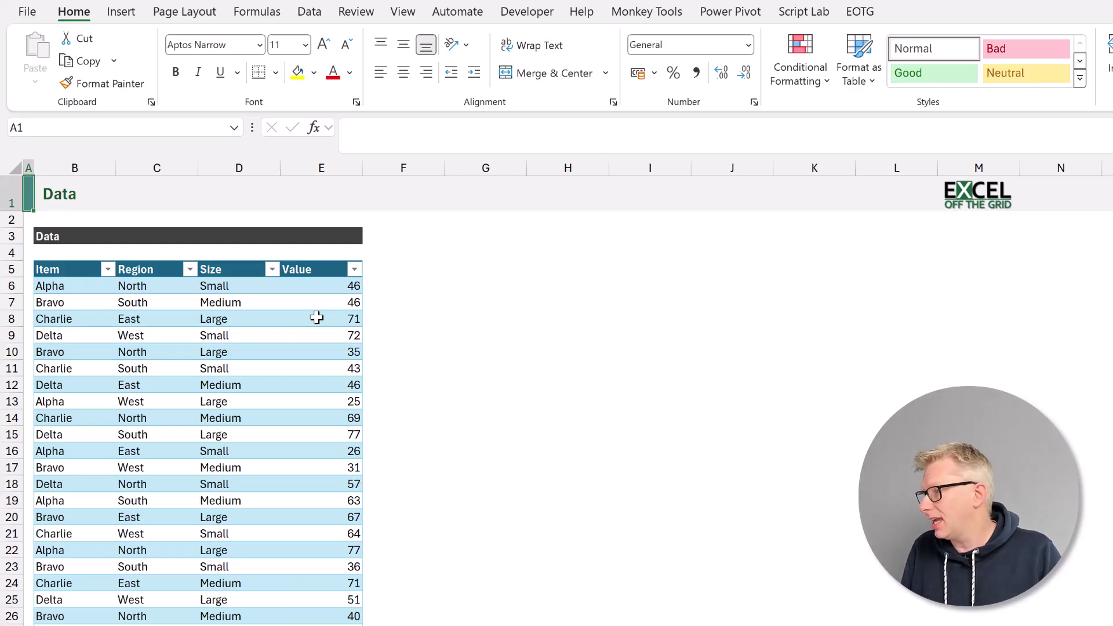
Step: Insert slicers for the Item and Region columns of the Data table
left_click(229, 306)
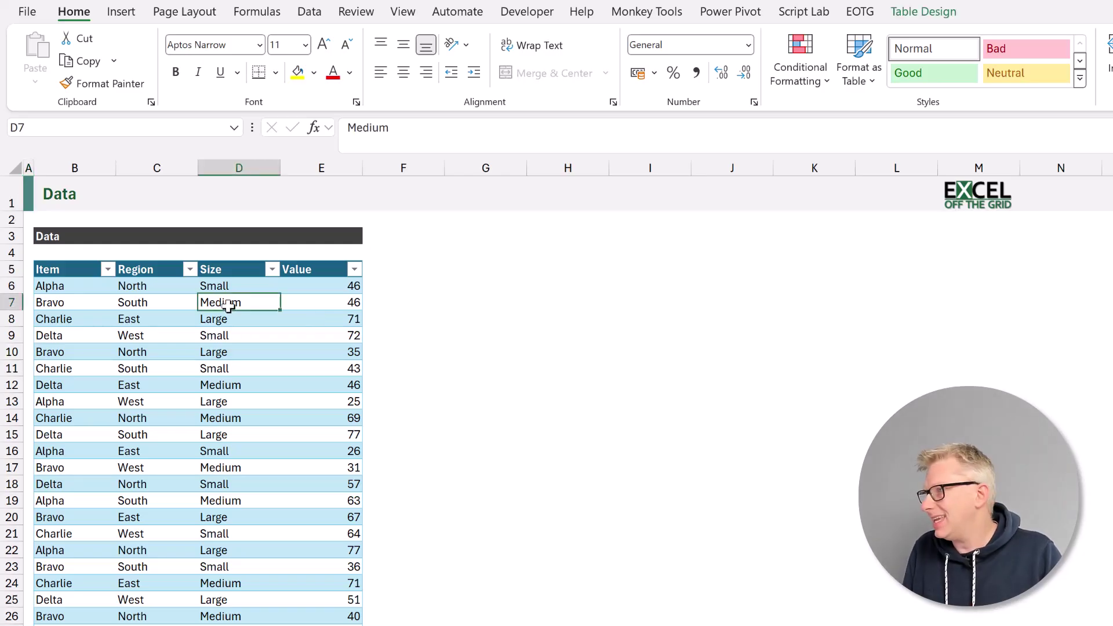
left_click(122, 13)
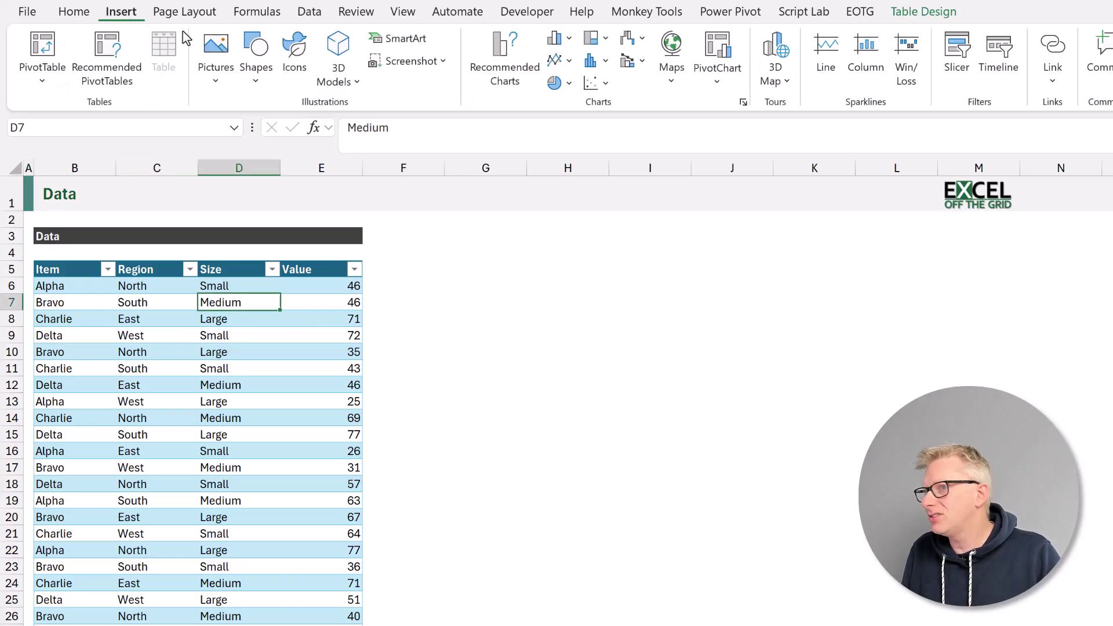
left_click(956, 55)
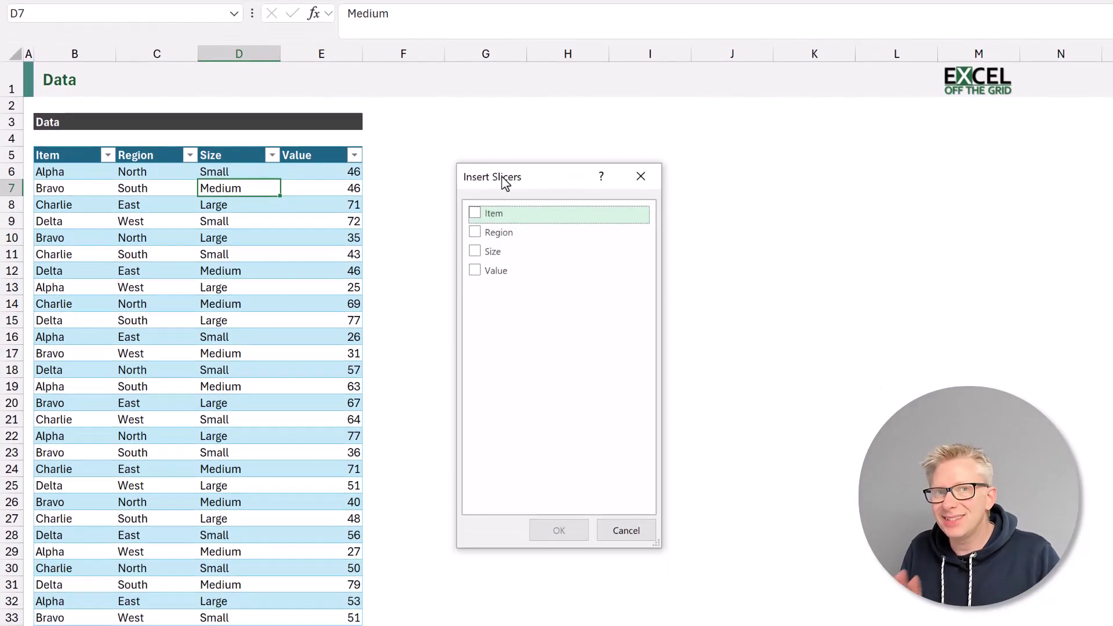
left_click(475, 212)
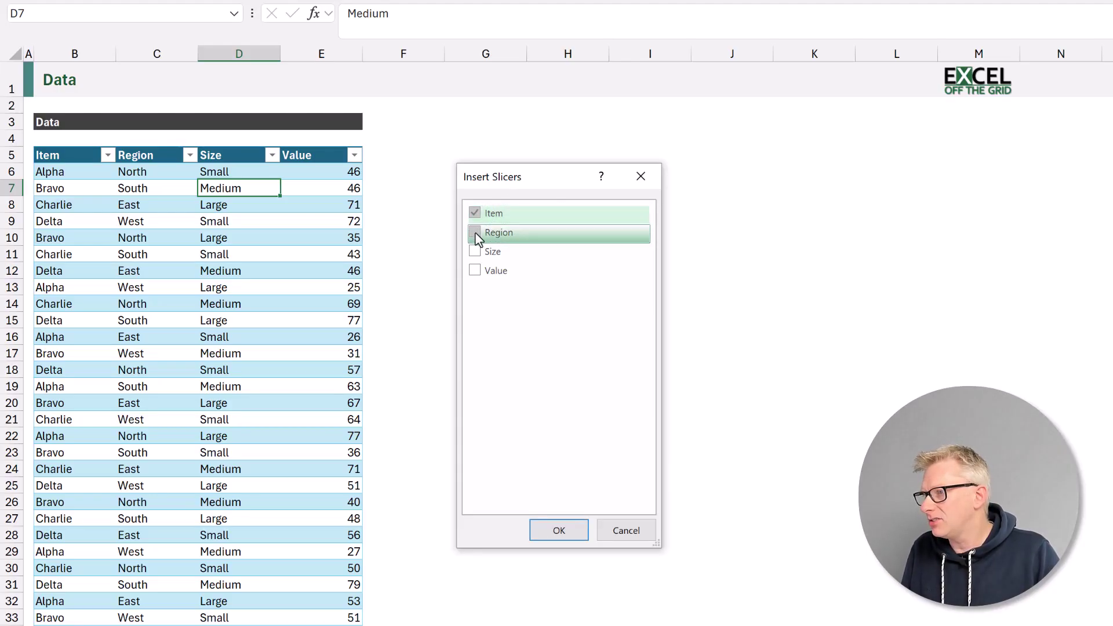
left_click(475, 232)
left_click(559, 530)
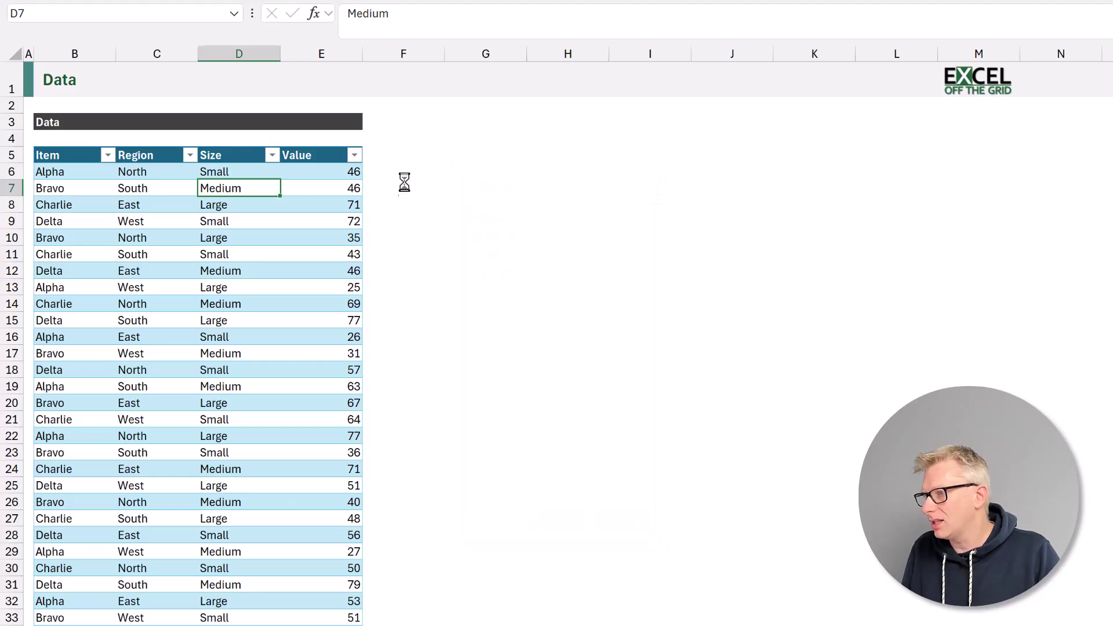
Step: Move the Item and Region slicers side by side beside the table near the top
left_click(808, 260)
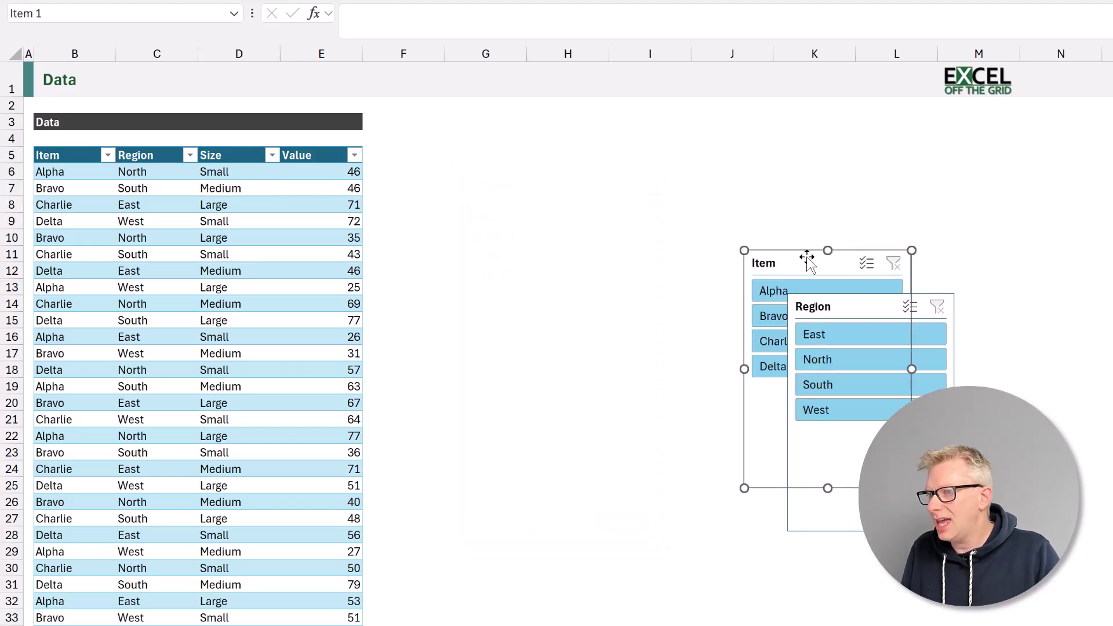
left_click_drag(808, 258, 452, 135)
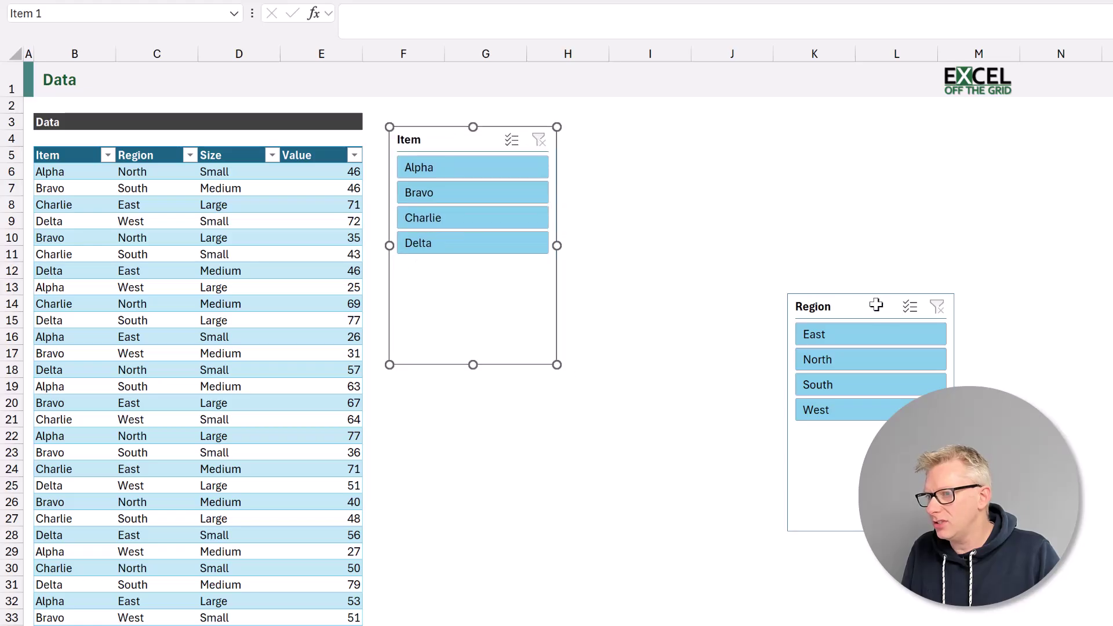
left_click_drag(876, 305, 664, 140)
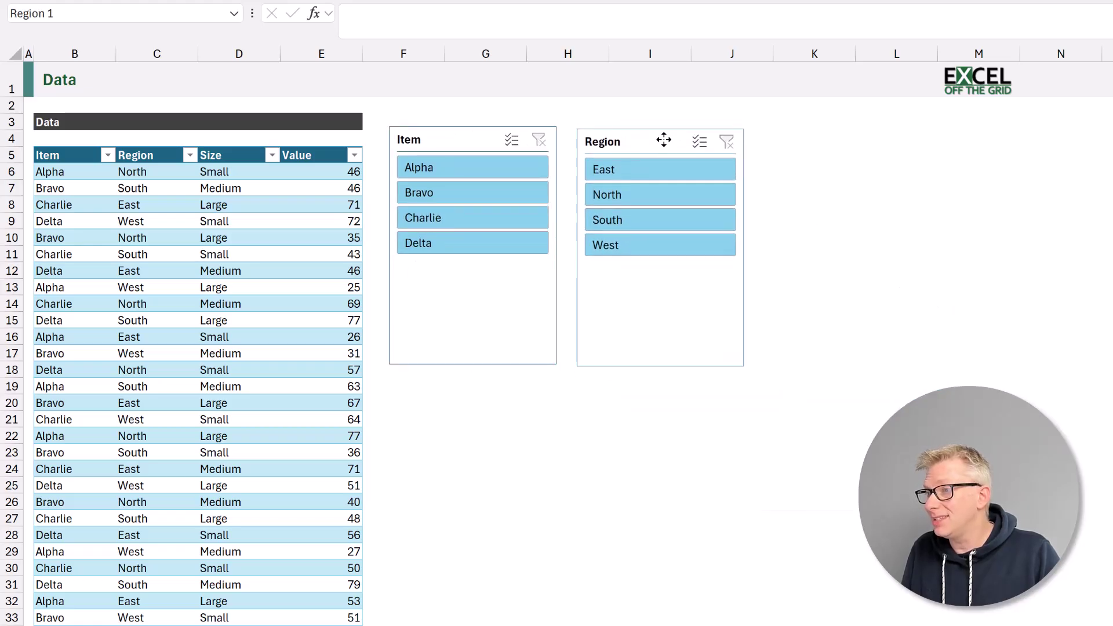
Step: Filter the slicers to Items Bravo and Charlie in the North region
left_click(486, 199)
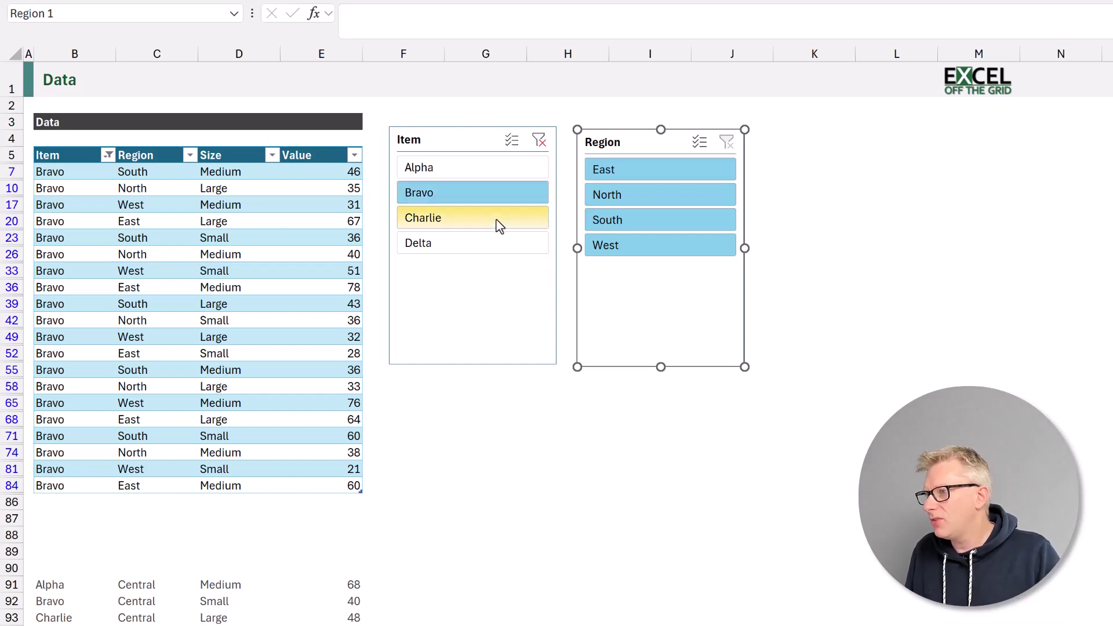
left_click(498, 223, "ctrl")
left_click(699, 195)
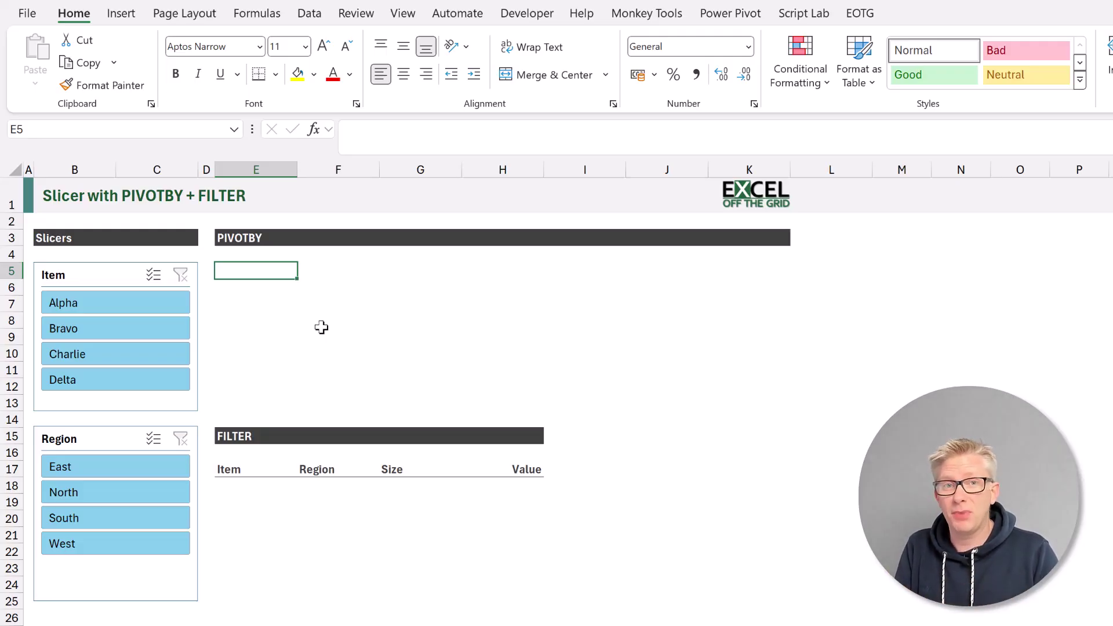
Step: In E5, start typing =PIVOTBY(Data[Item],Data[Region],Data[Value],SUM, without entering it
key("F2")
type("=")
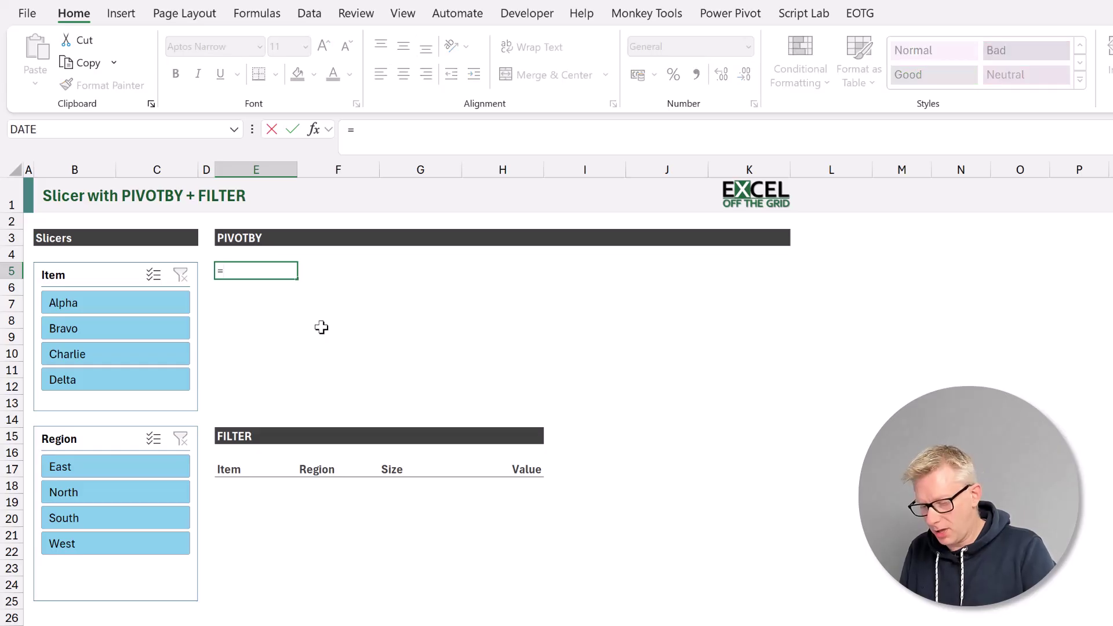
type("PIVOTBY")
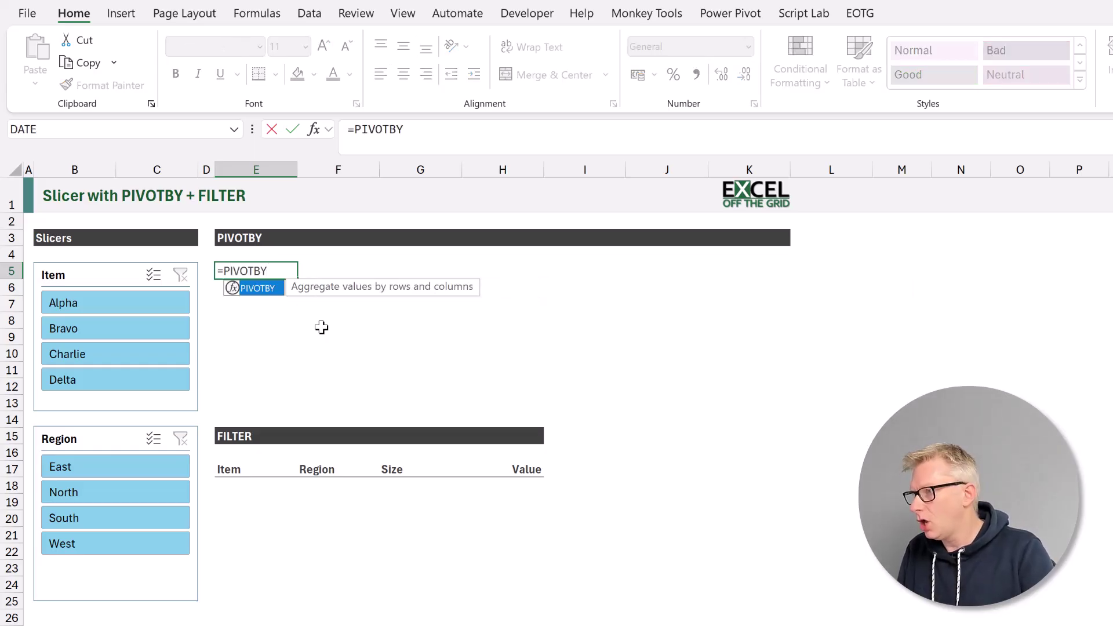
type("(")
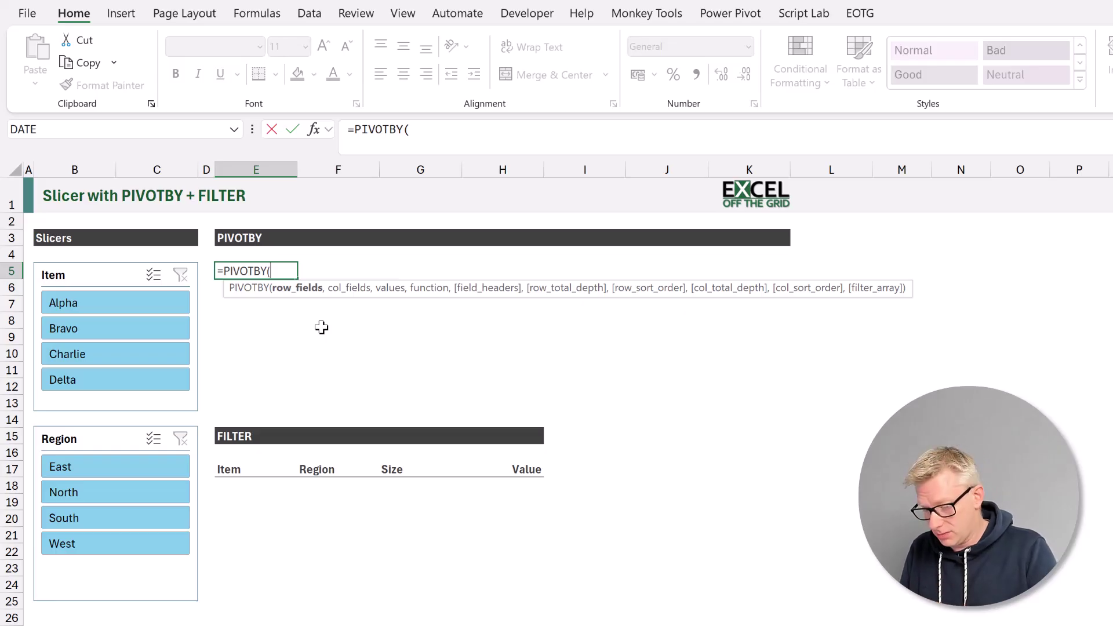
type("Data")
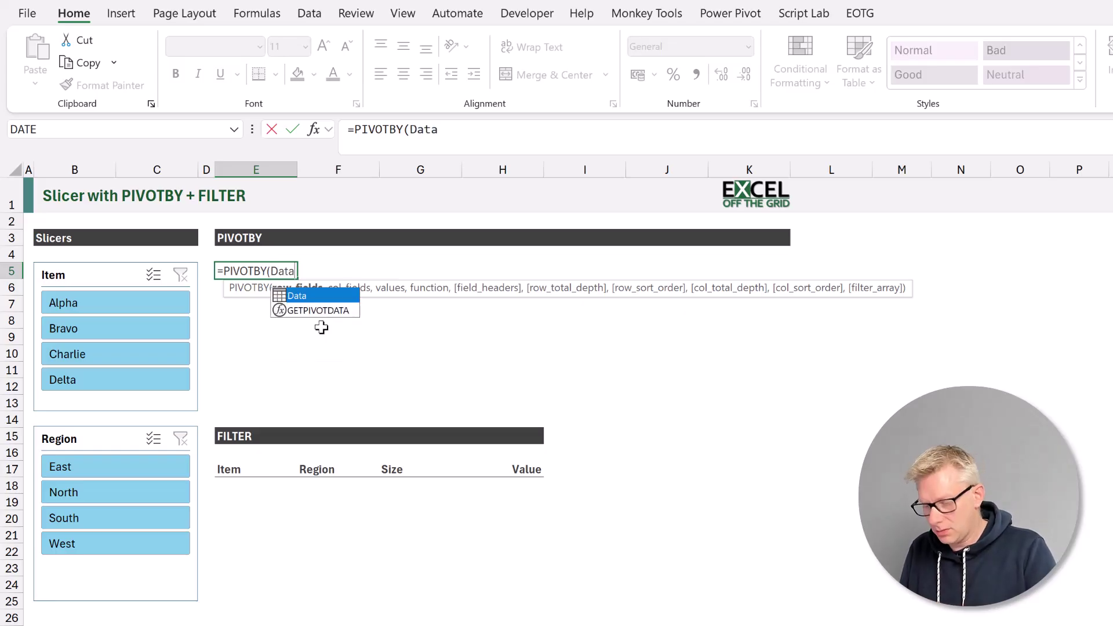
type("[Ite")
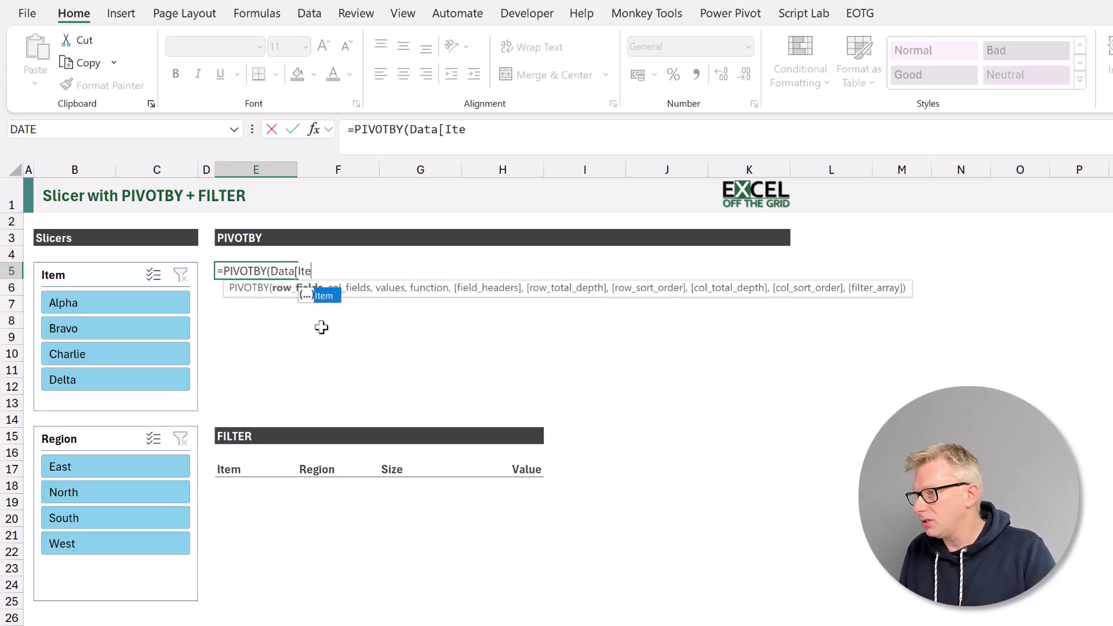
key("Tab")
type("],")
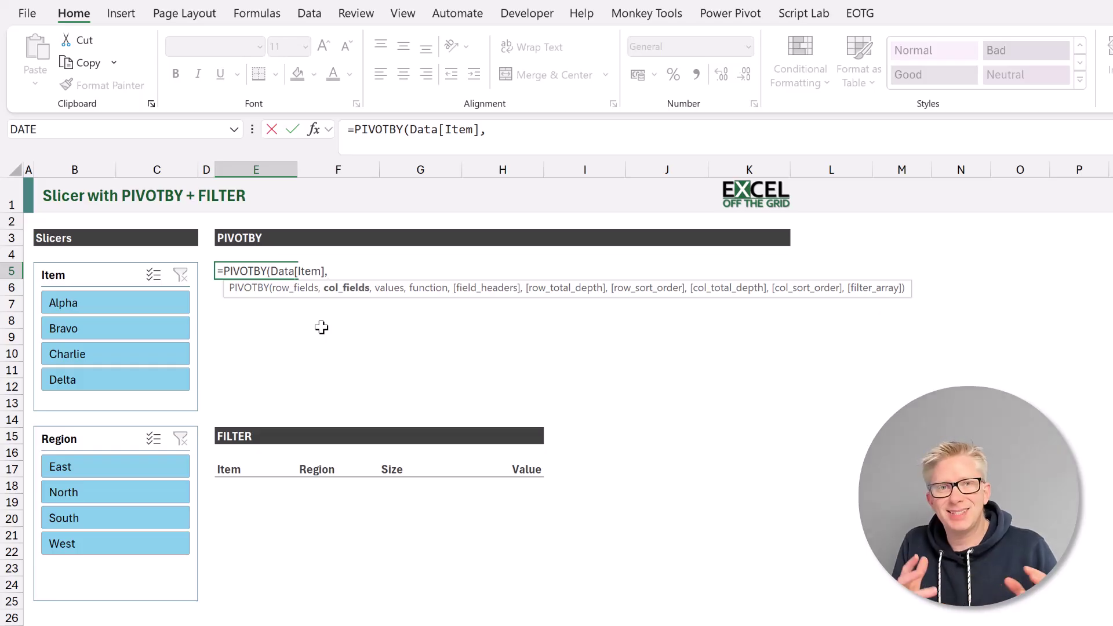
type("Data")
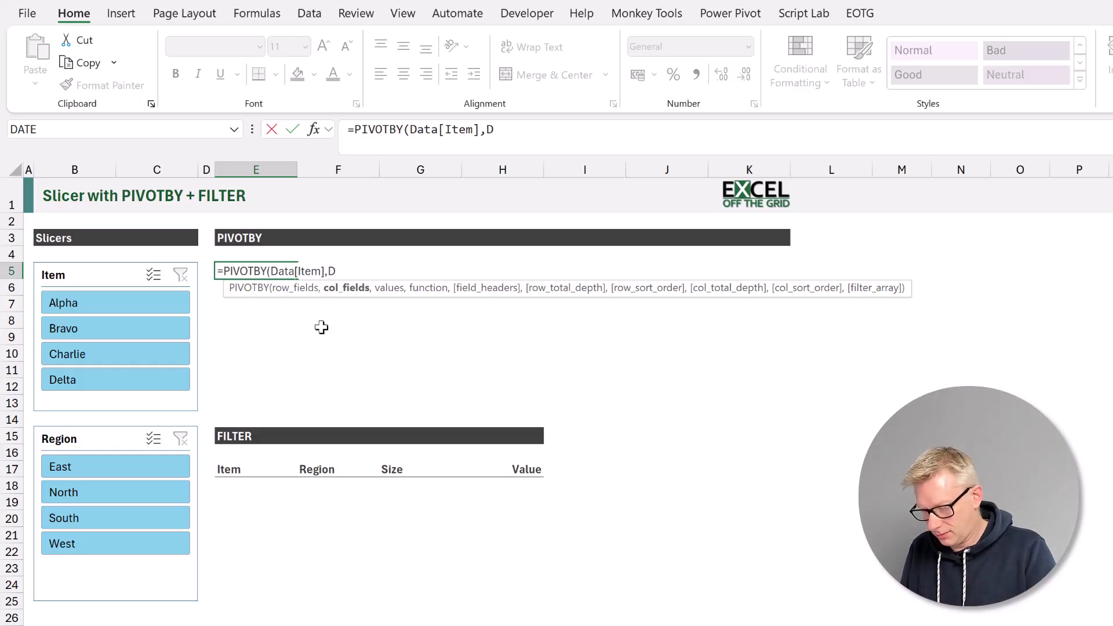
type("[Region")
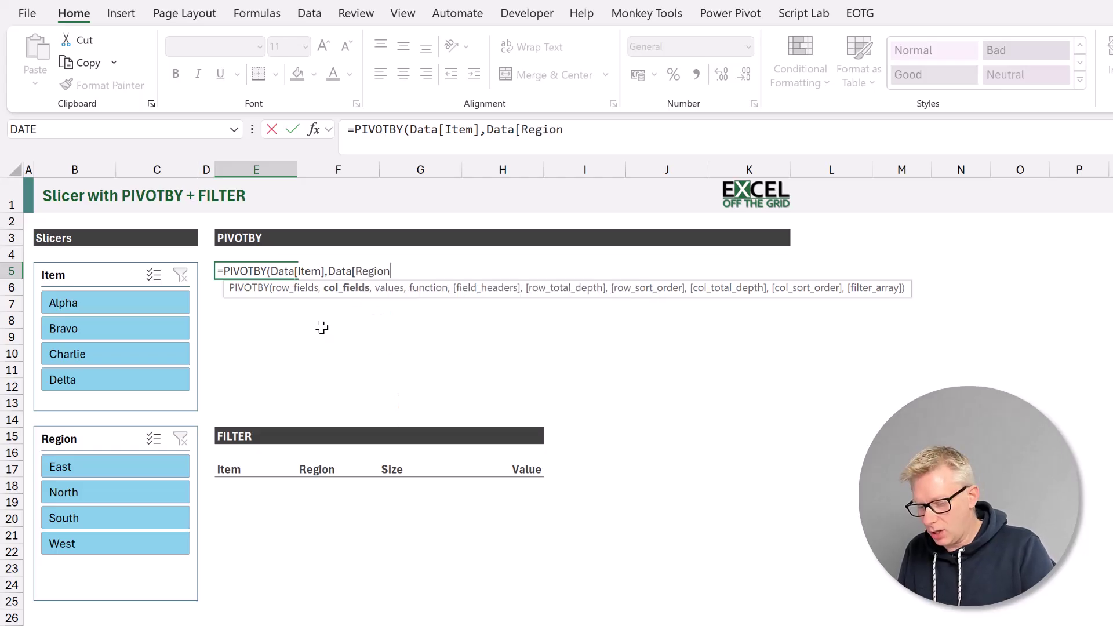
type("],")
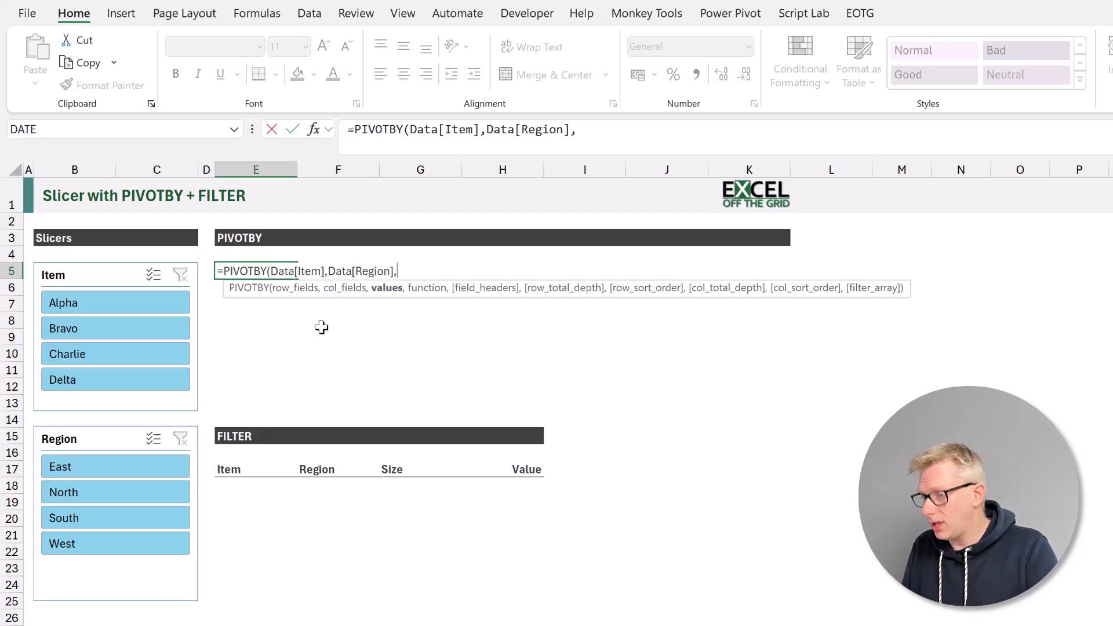
type("Data")
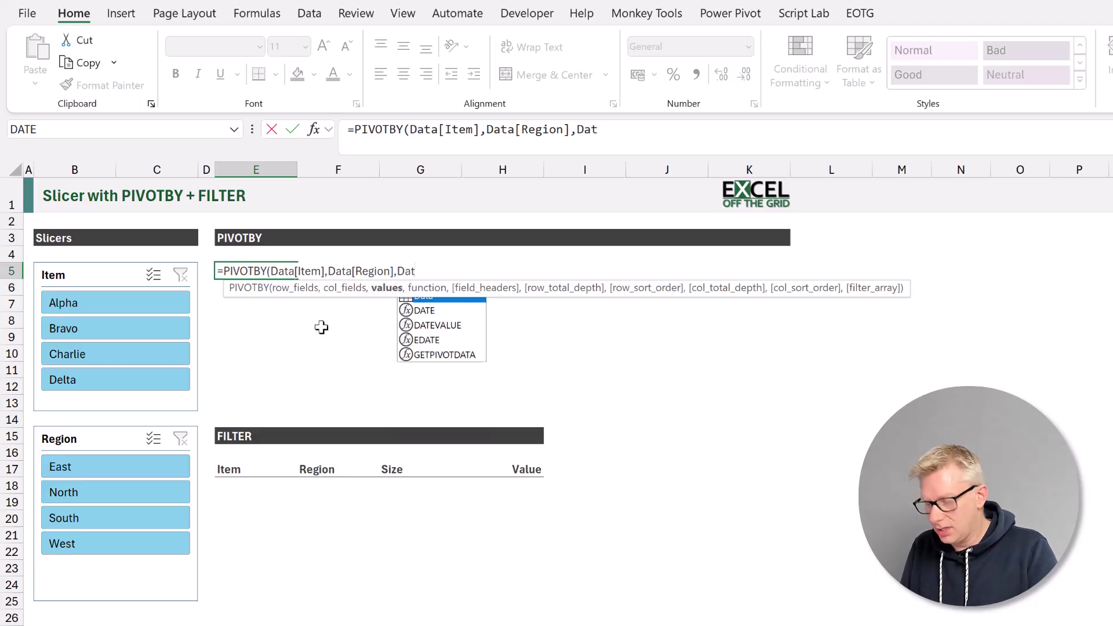
type("[Va")
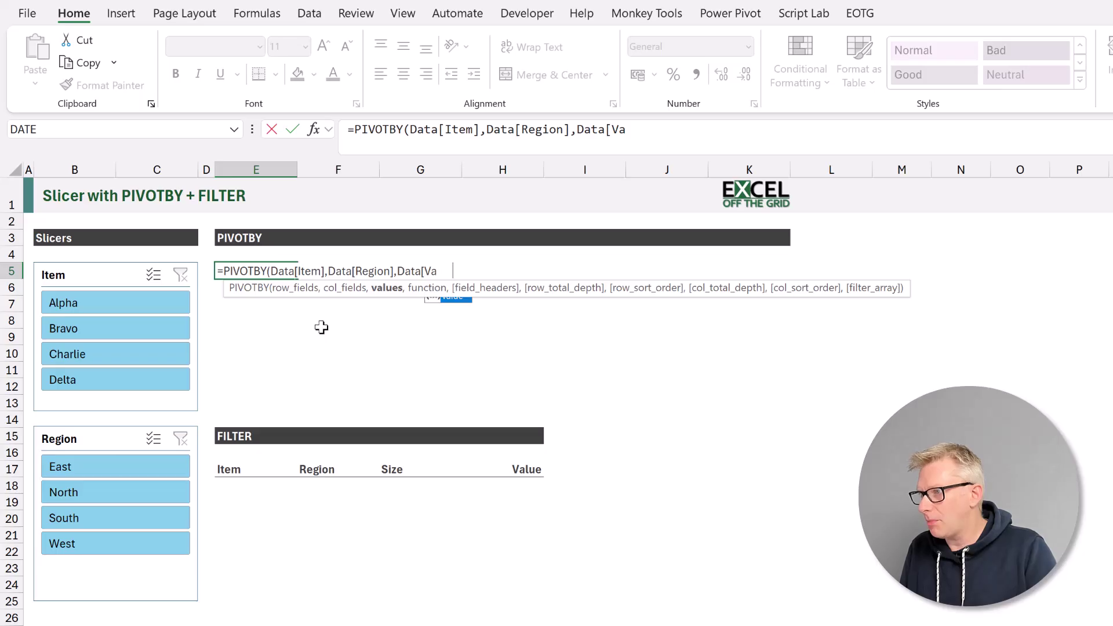
key("Tab")
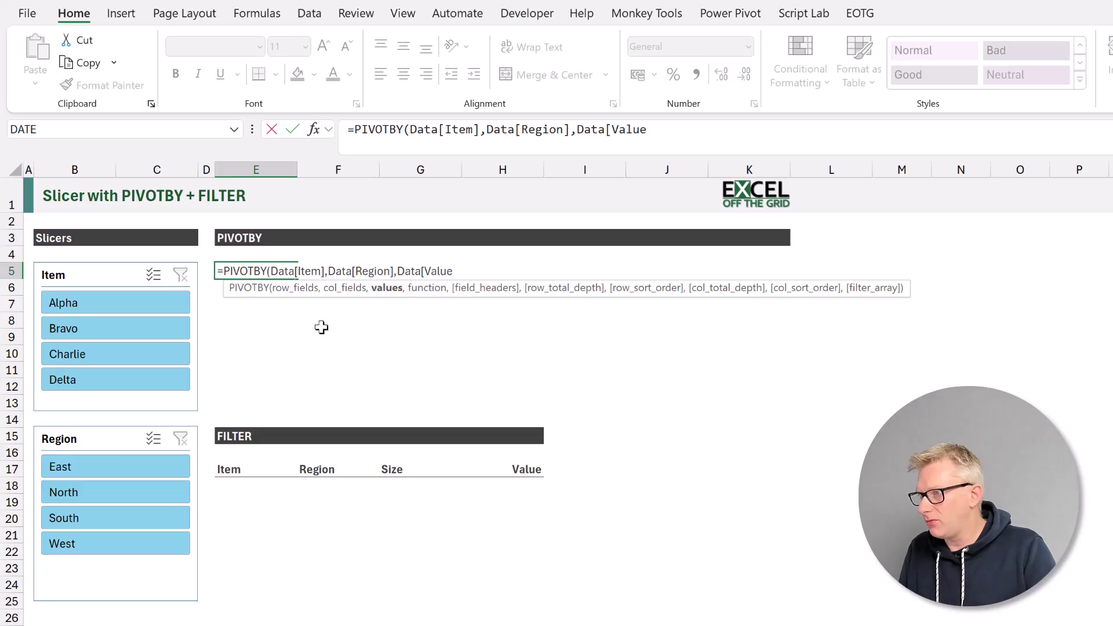
type("],")
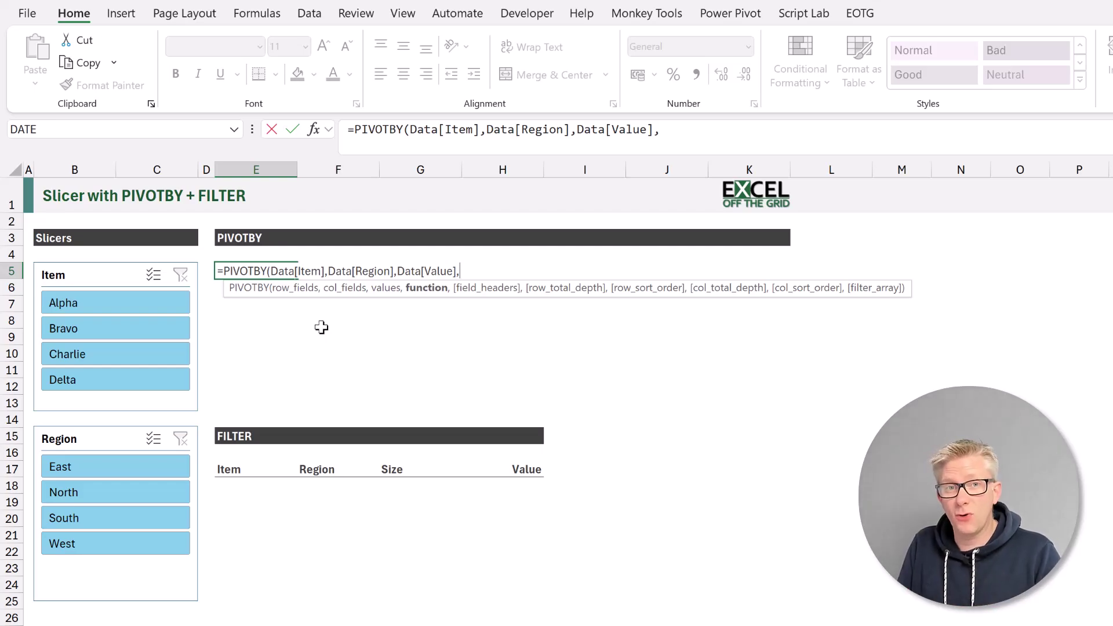
type("SUM")
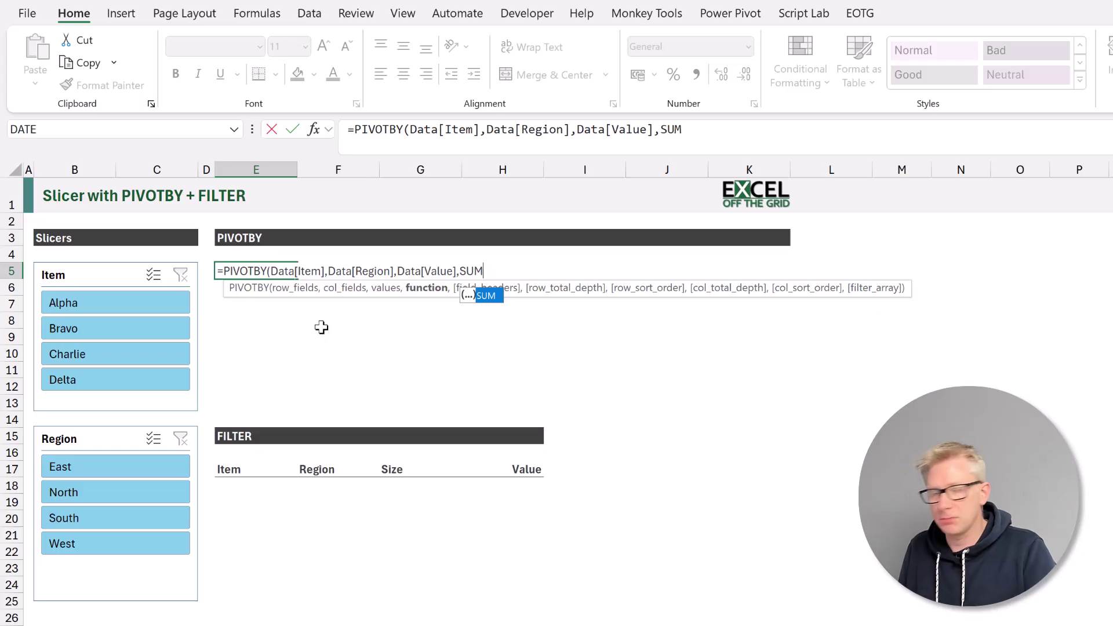
type(",")
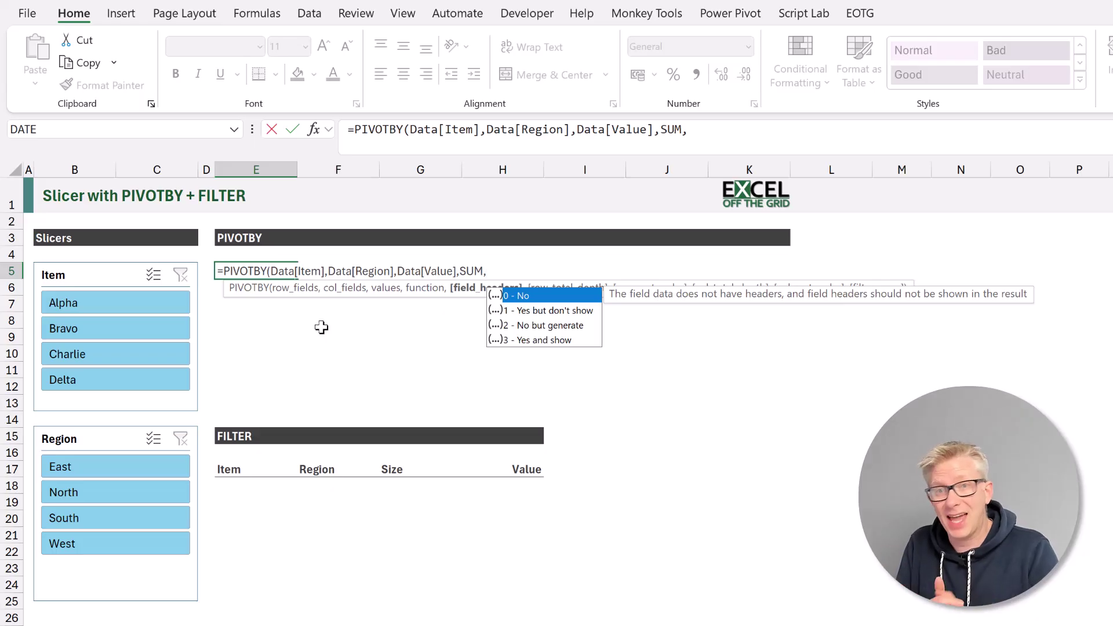
Step: Finish the PIVOTBY arguments with 0,1,1,1,1 and a closing parenthesis
type("0")
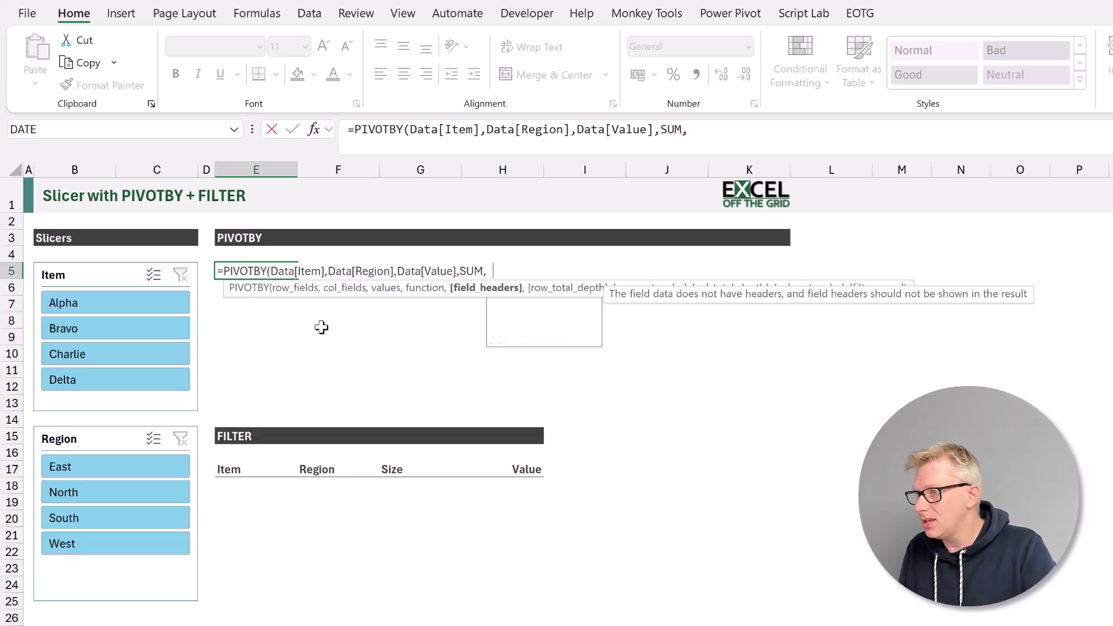
type(",")
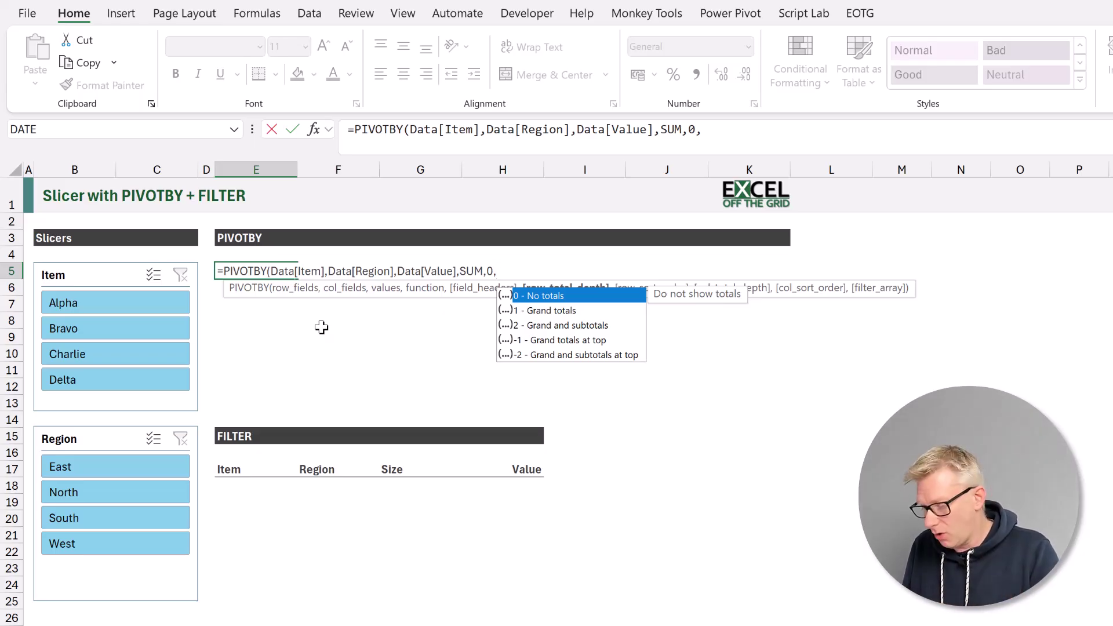
type("1")
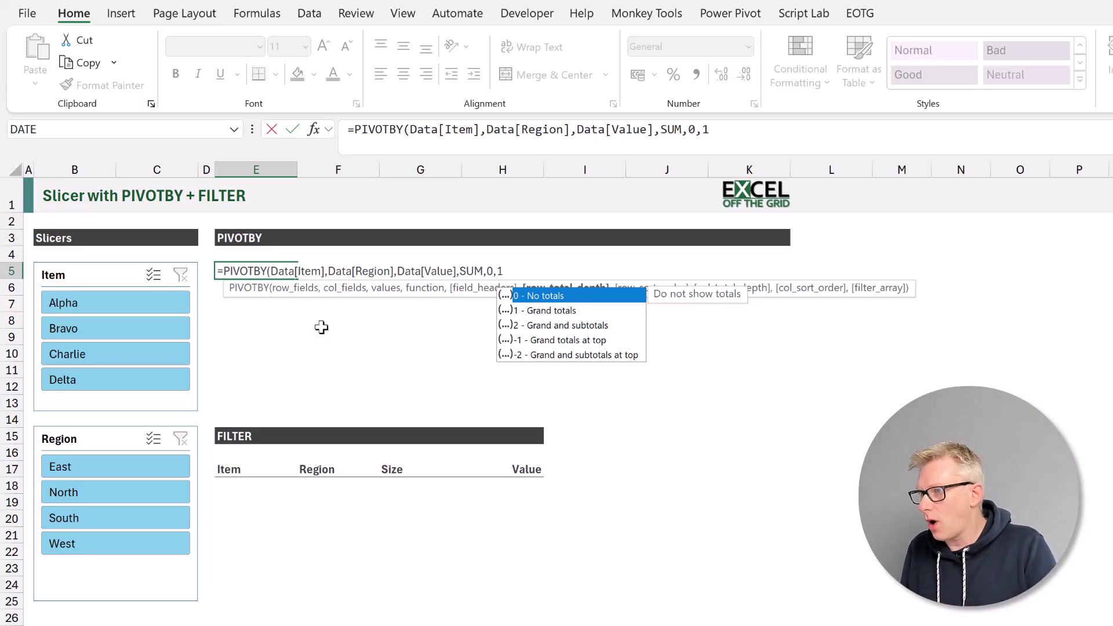
type(",")
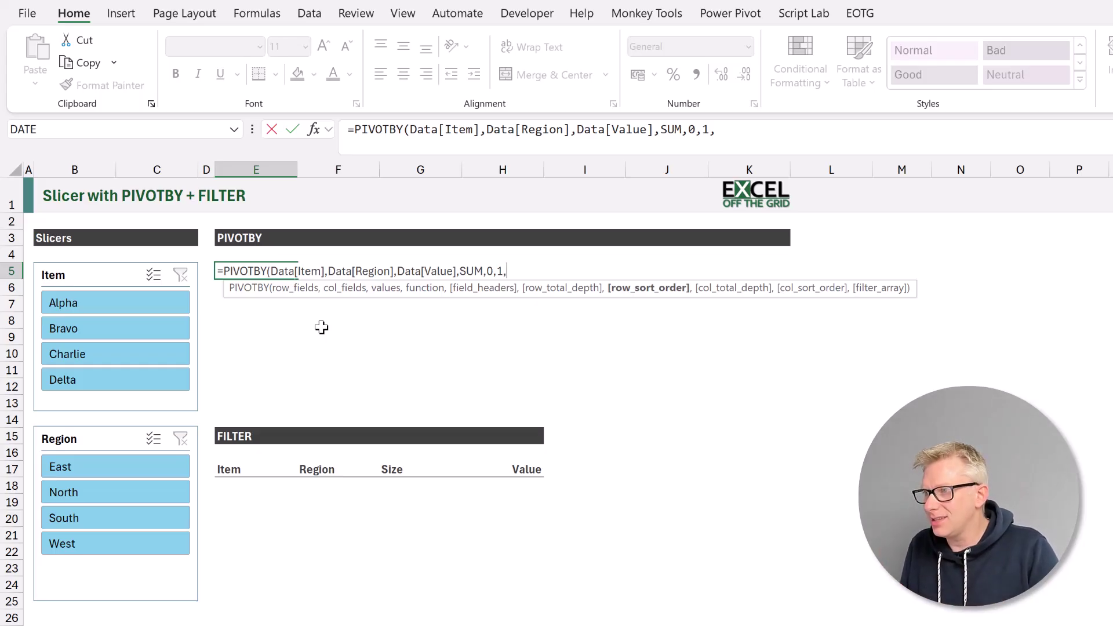
type("1")
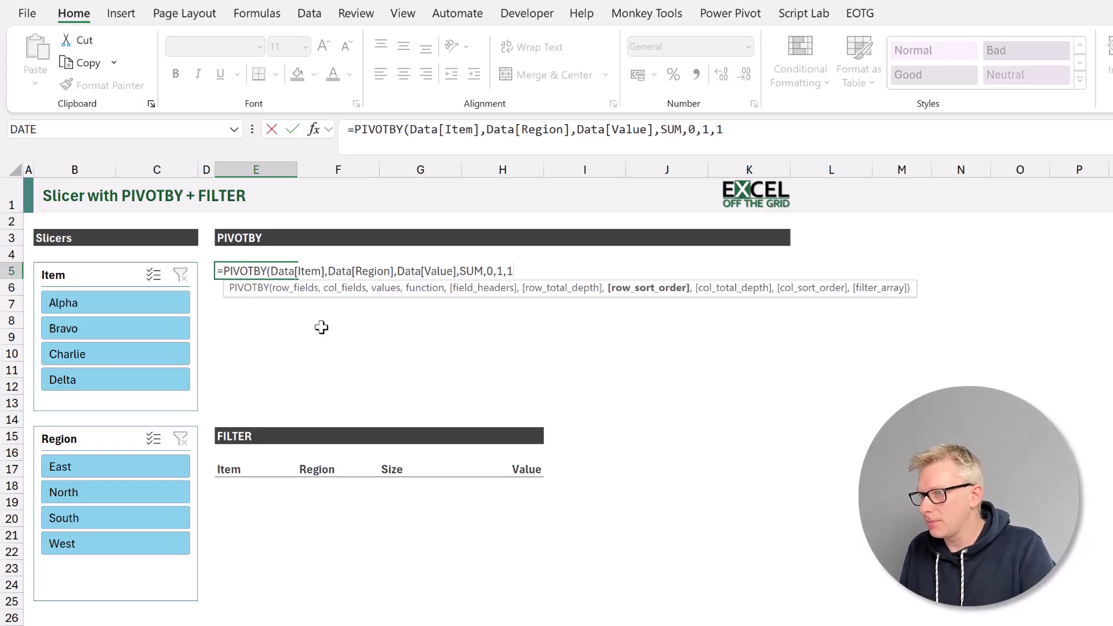
type(",")
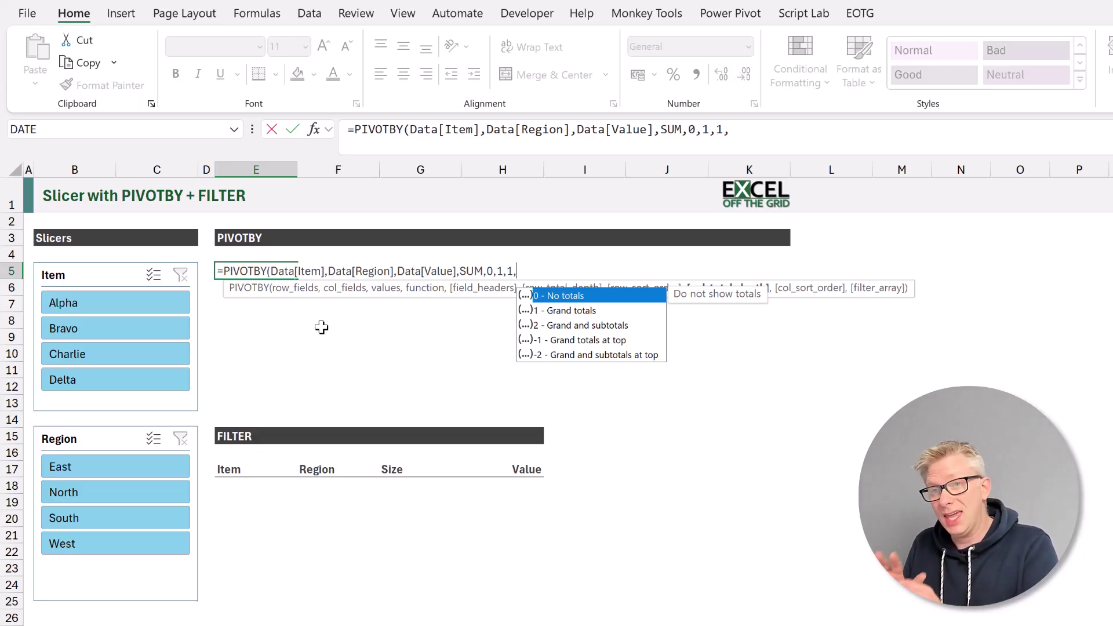
type("1")
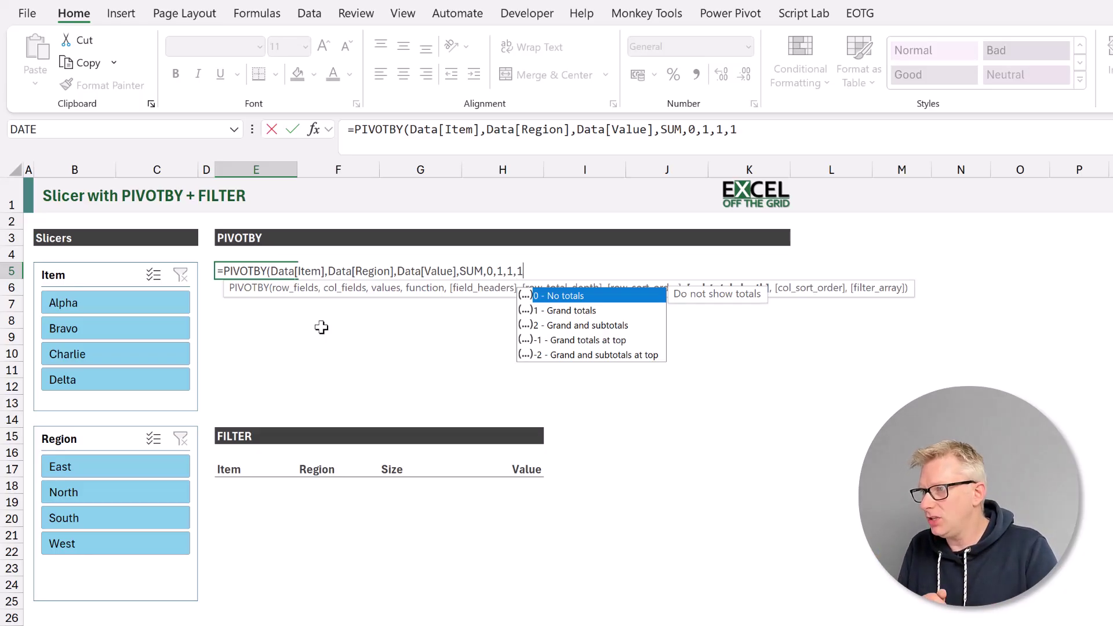
type(",")
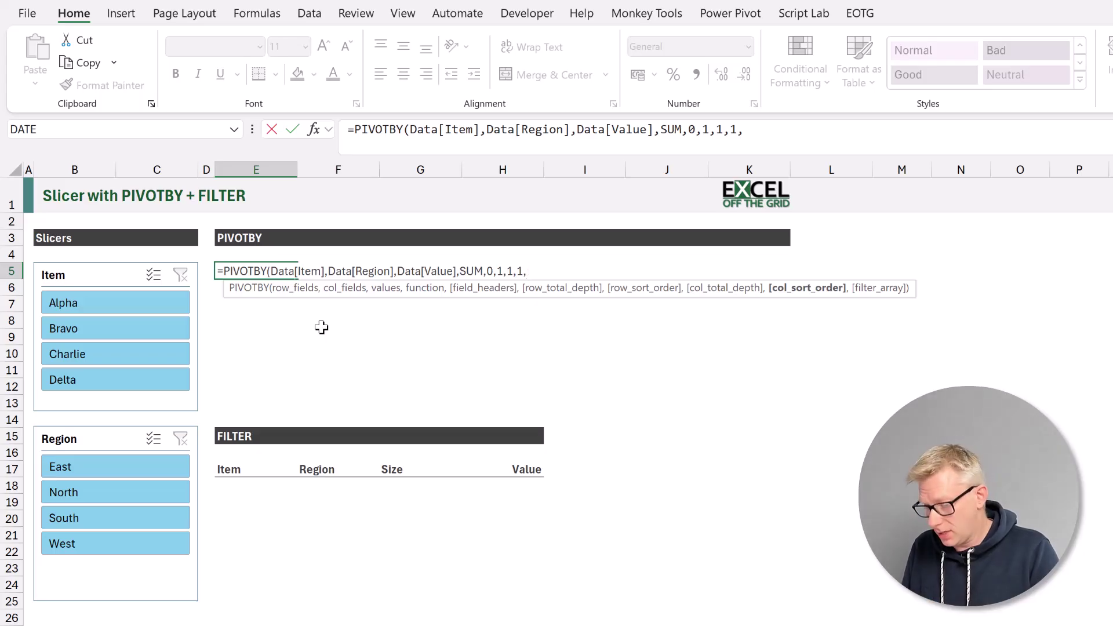
type("1")
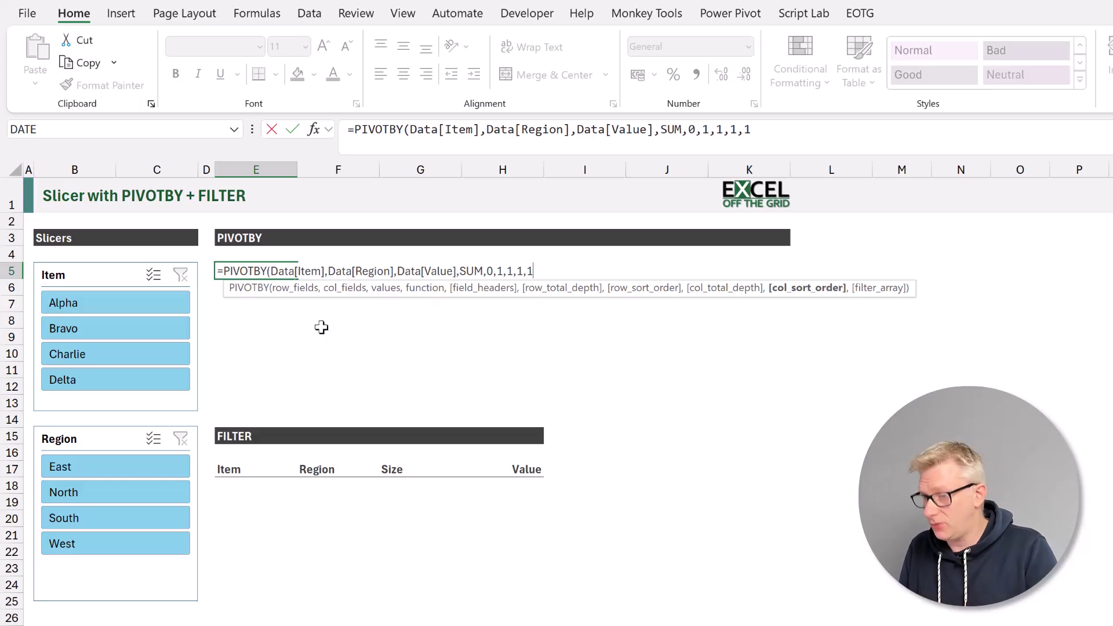
type(")")
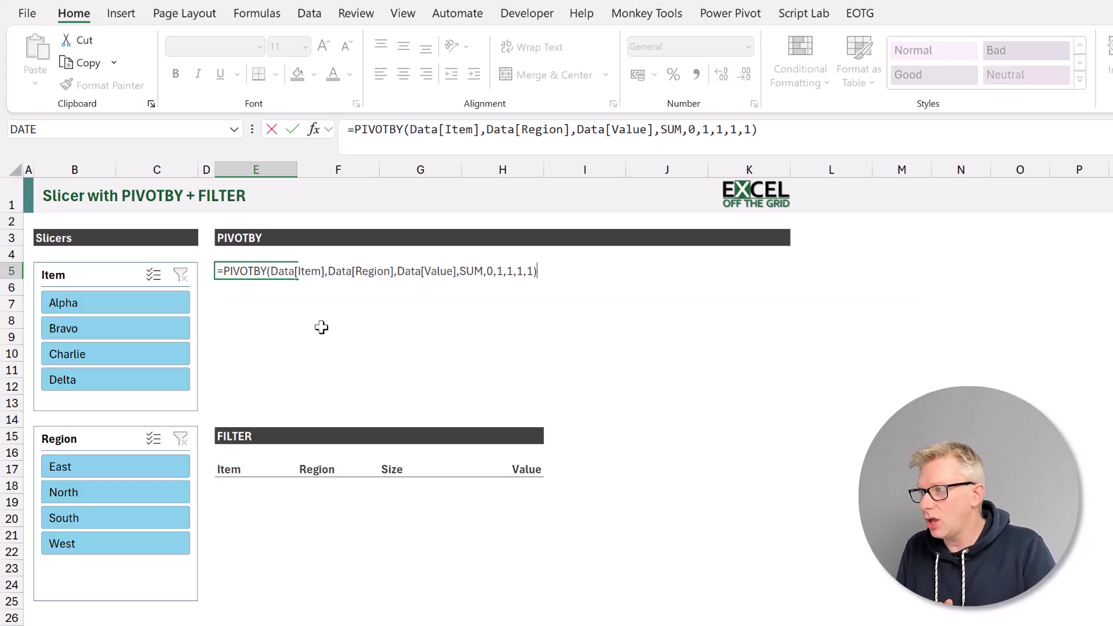
key("Return")
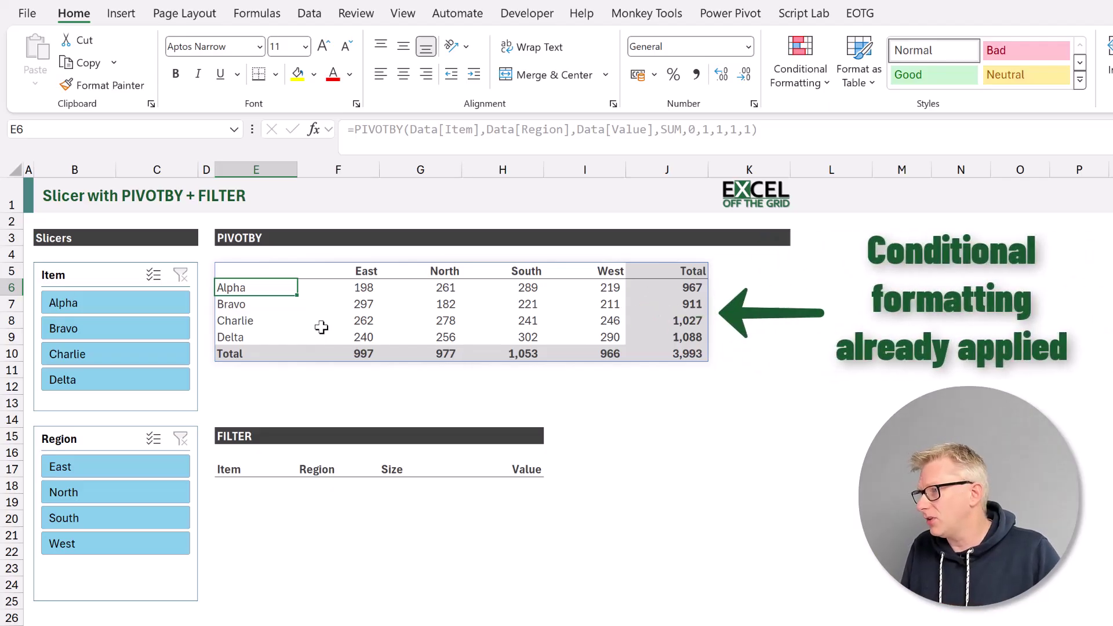
left_click_drag(270, 290, 270, 335)
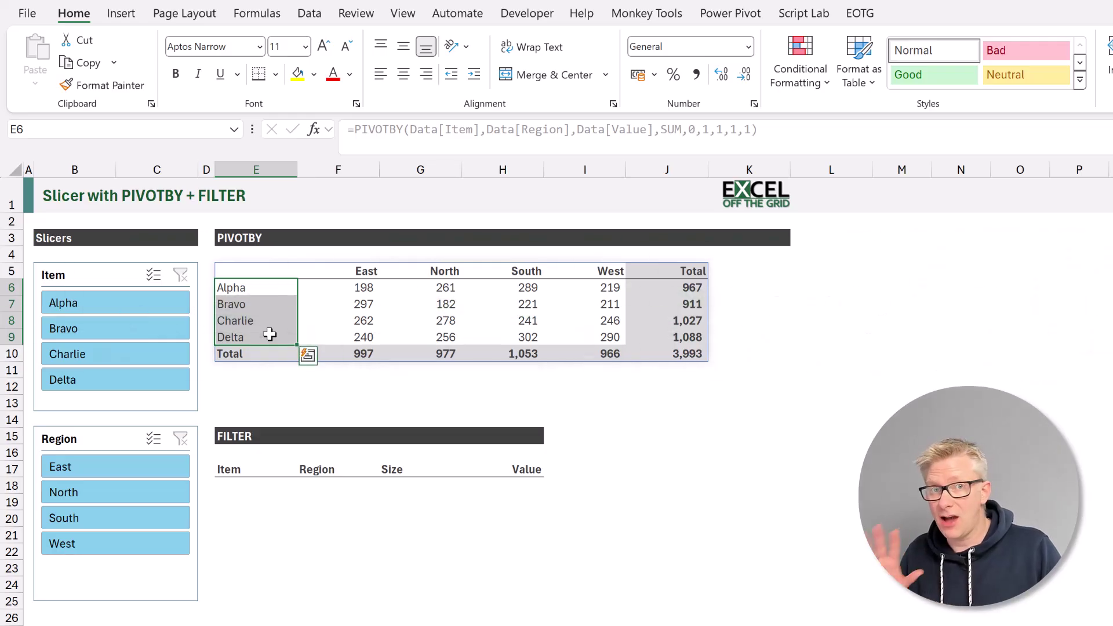
left_click_drag(368, 270, 600, 272)
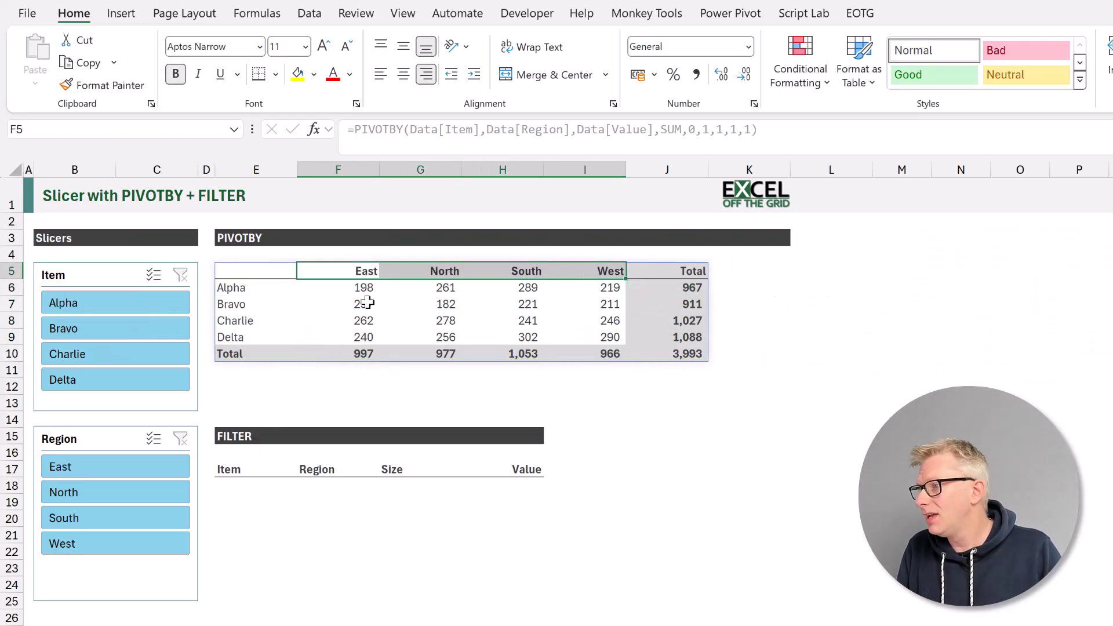
left_click_drag(359, 288, 602, 342)
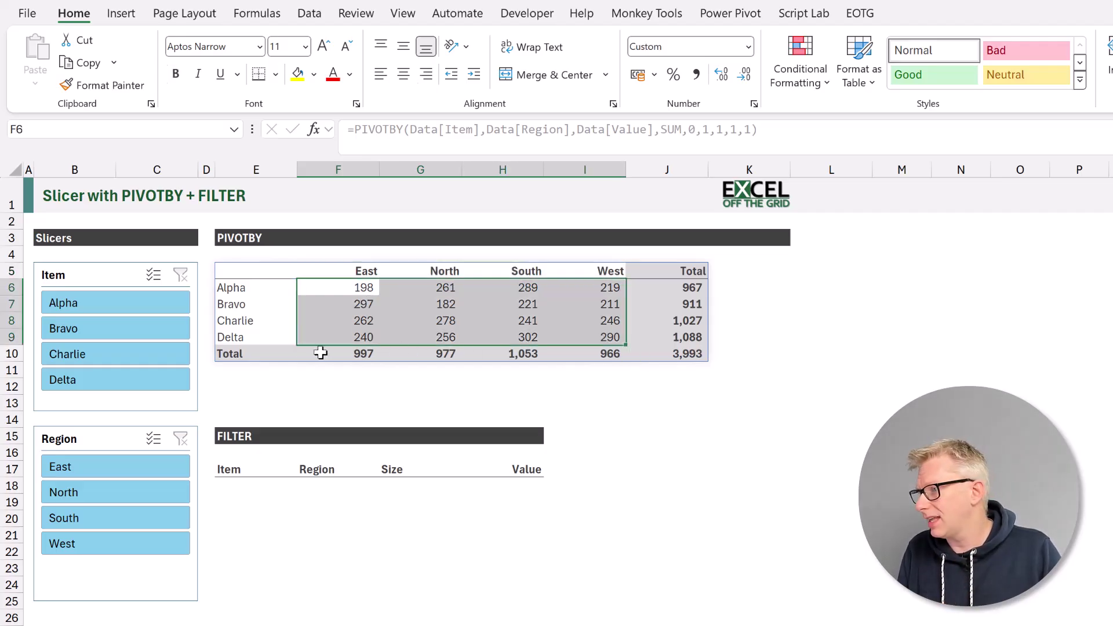
left_click_drag(232, 352, 661, 354)
left_click_drag(673, 272, 675, 355)
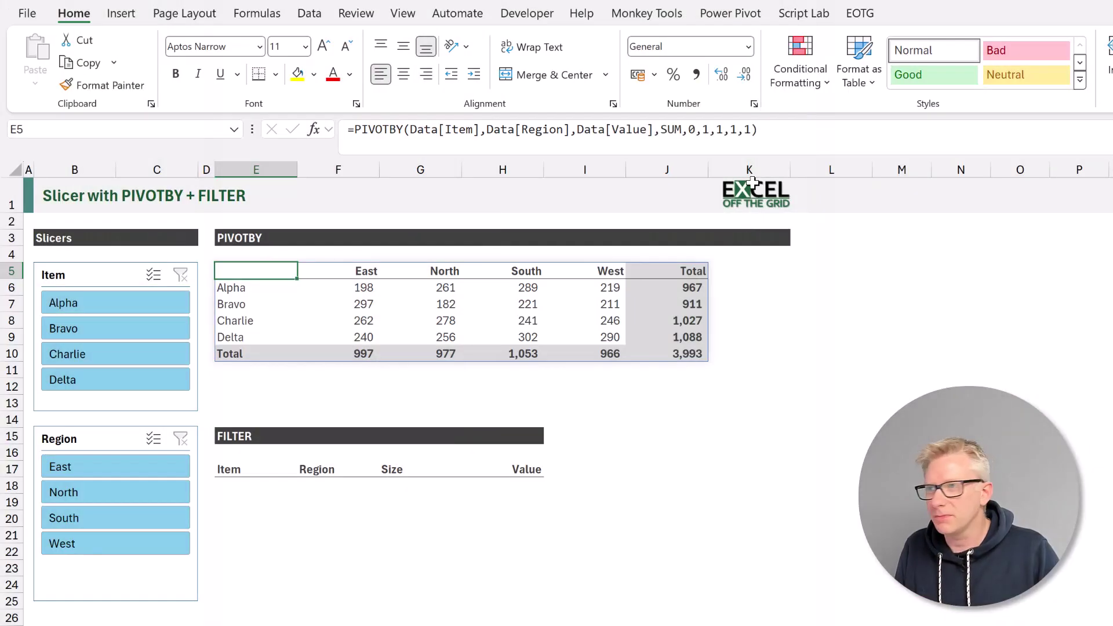
Step: Append a SUBTOTAL(3,r) filter argument, using 3 for COUNTA, to the PIVOTBY formula
left_click(752, 129)
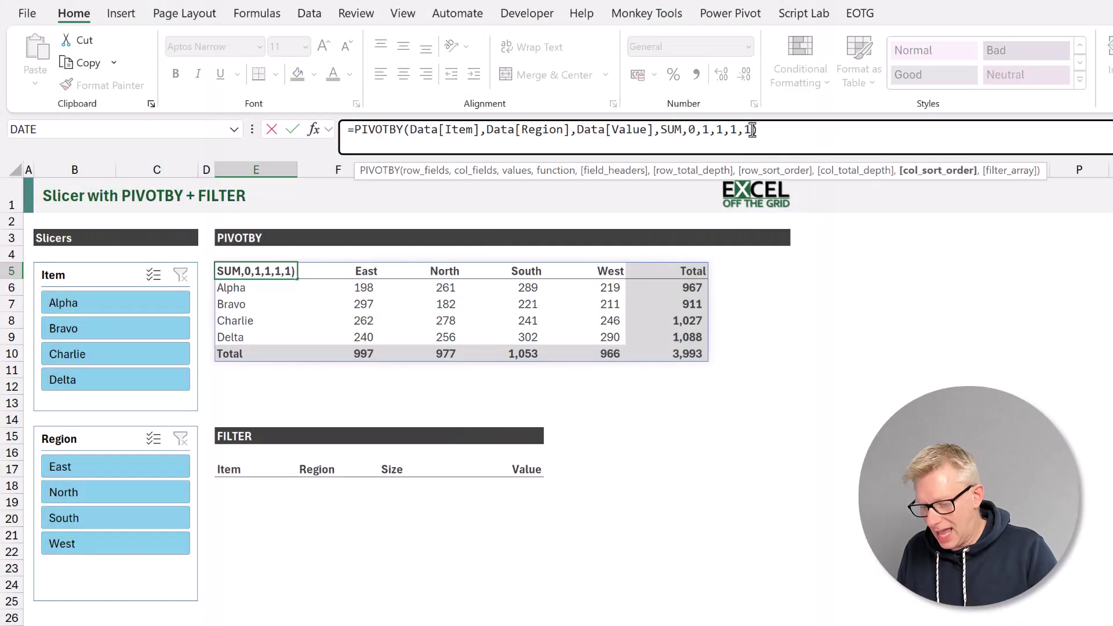
type(",")
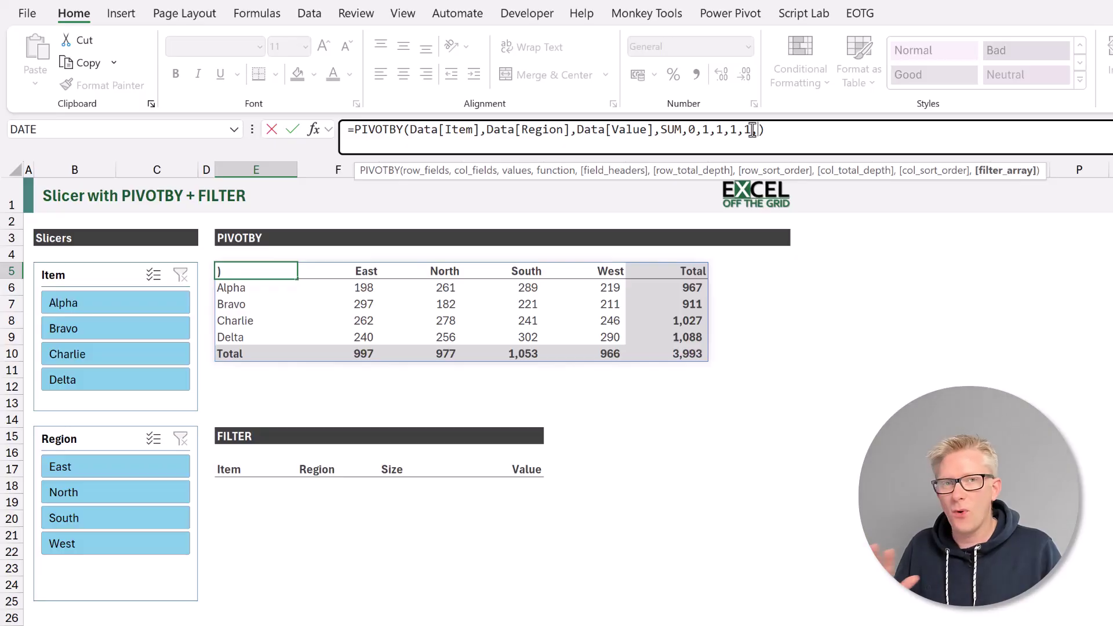
type(",")
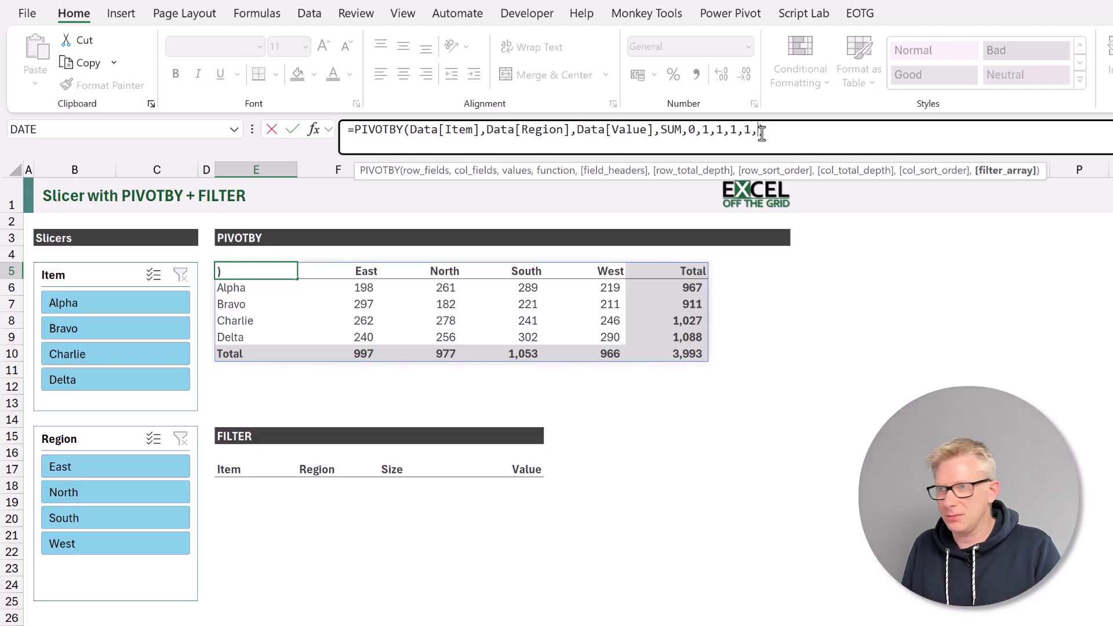
type("SUBTOT")
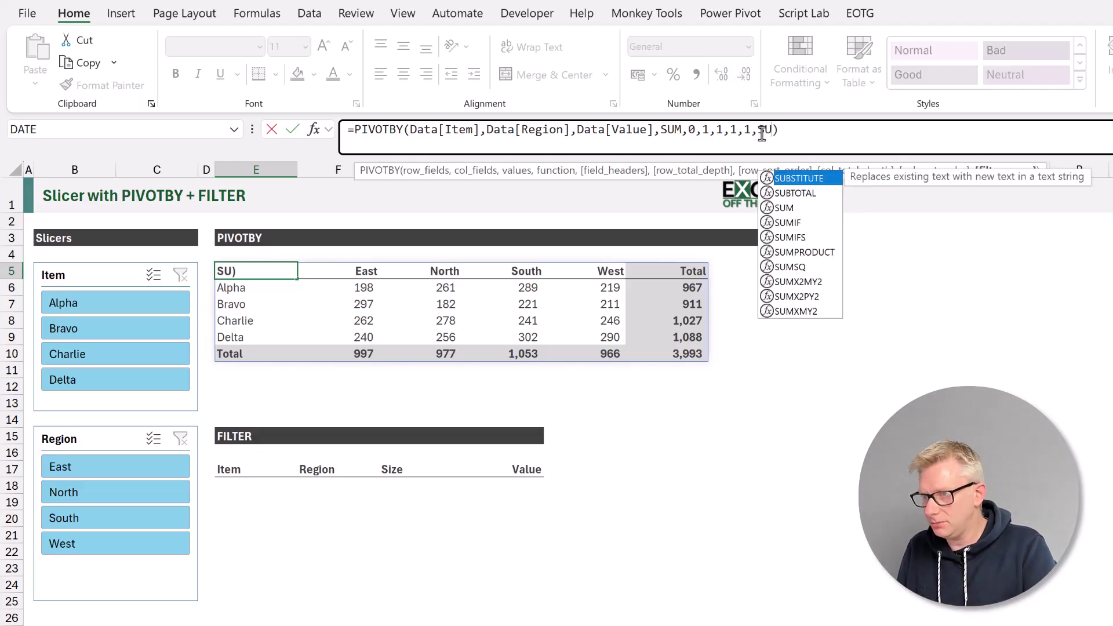
type("AL(")
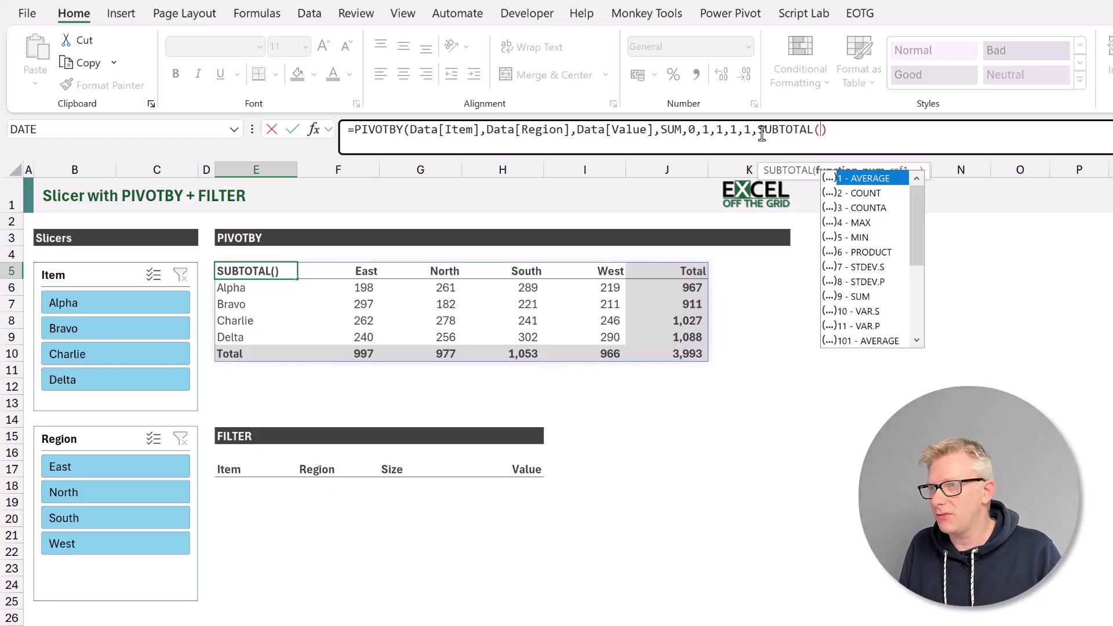
key("Down")
key("Down")
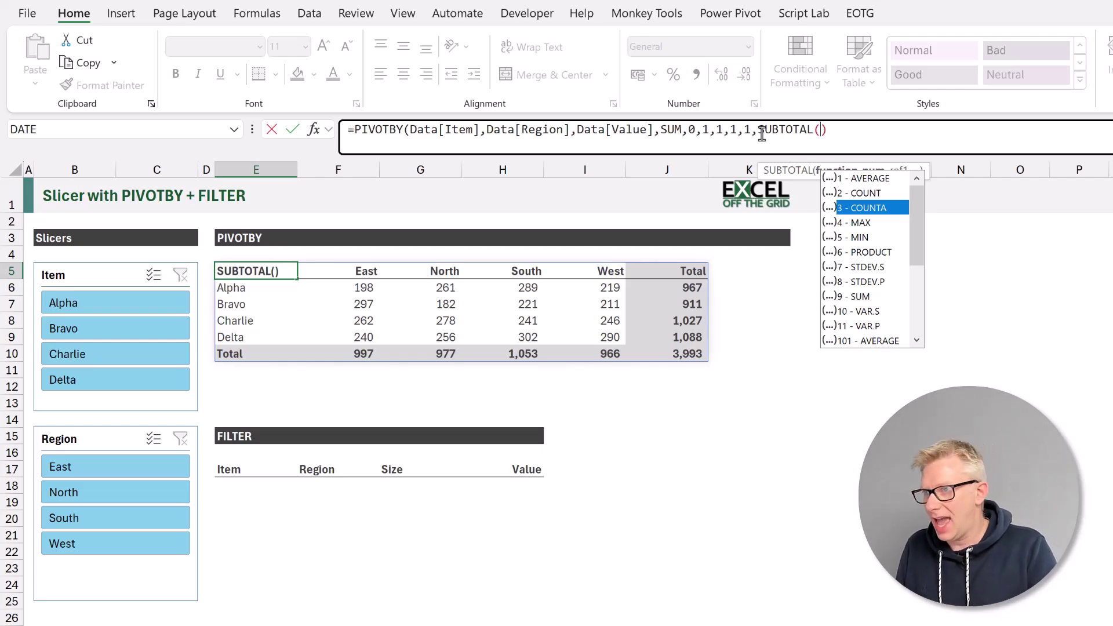
key("Tab")
type(",")
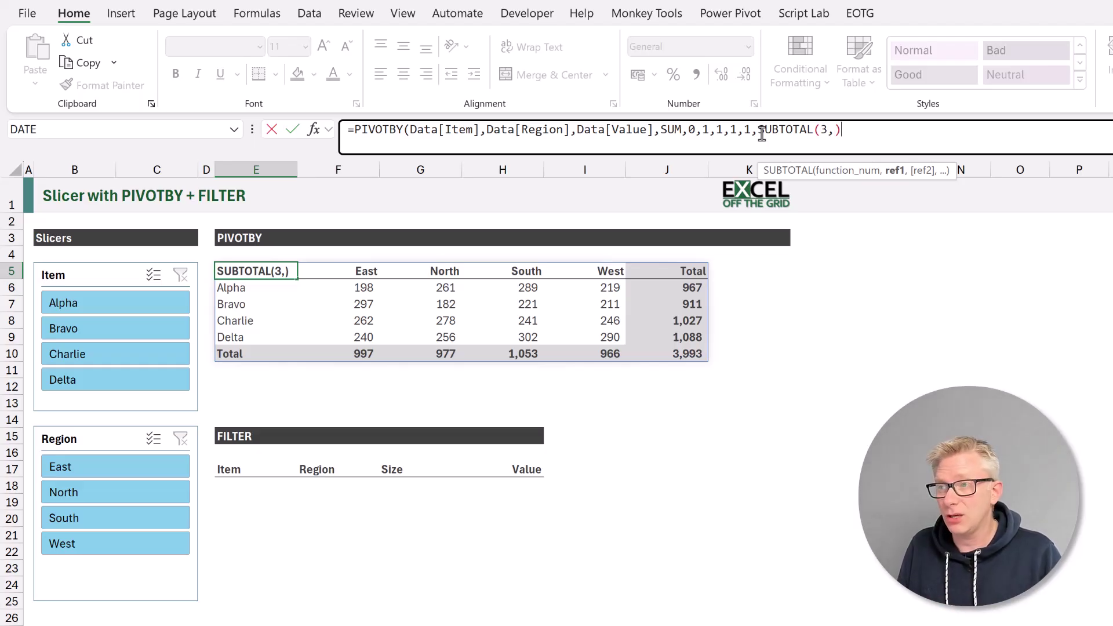
type("r")
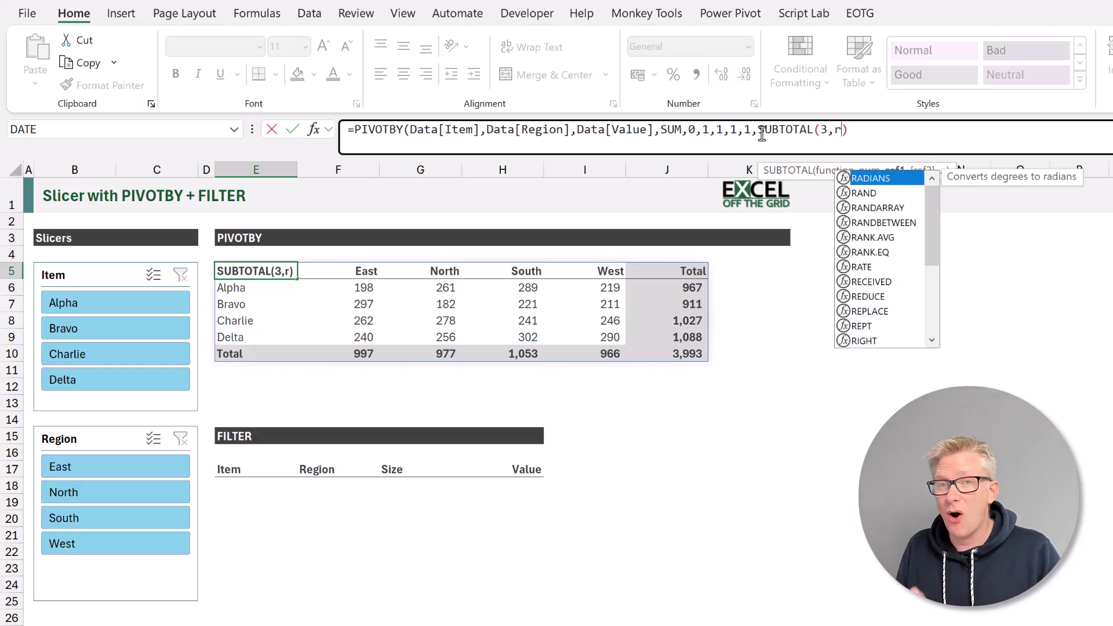
left_click(894, 133)
type(")")
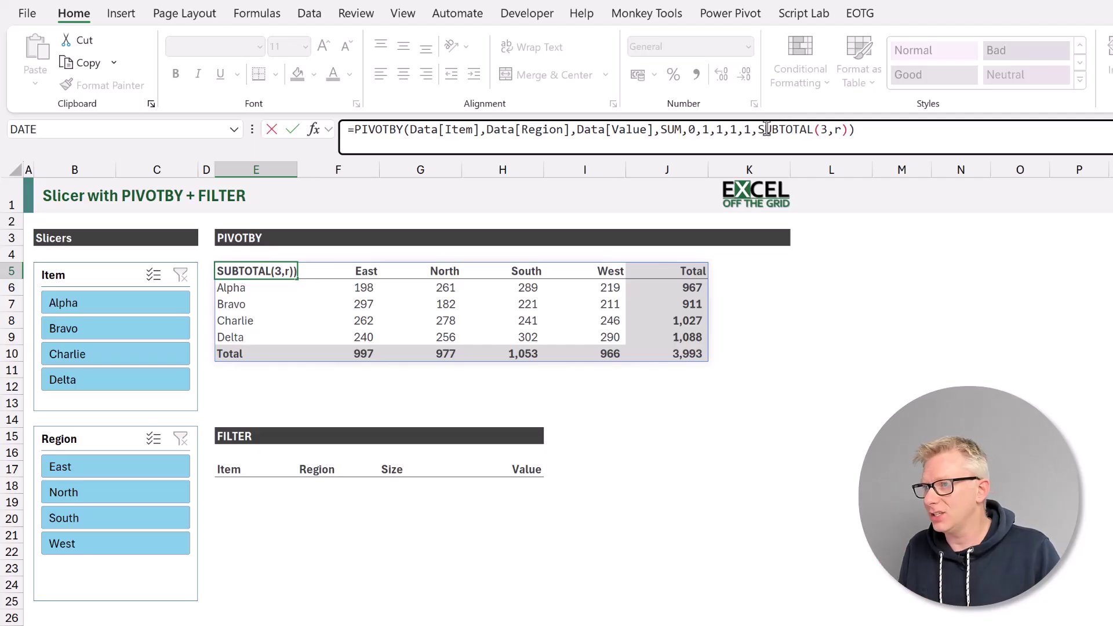
Step: Wrap the filter as BYROW(Data[Value],LAMBDA(r,SUBTOTAL(3,r))) and enter the PIVOTBY formula
left_click(761, 129)
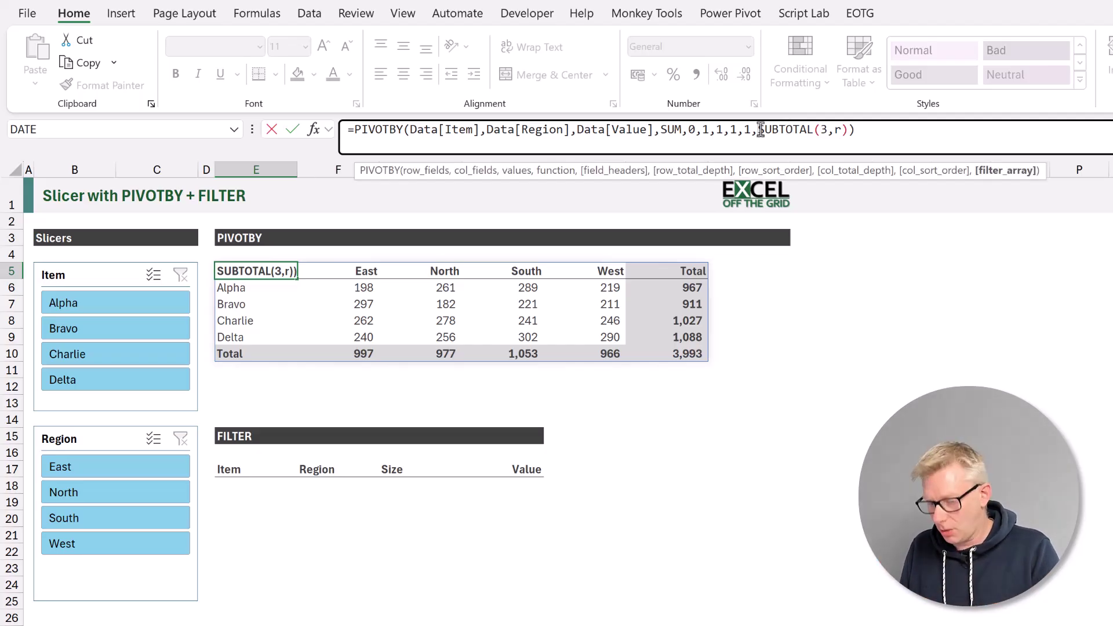
type("BYROW")
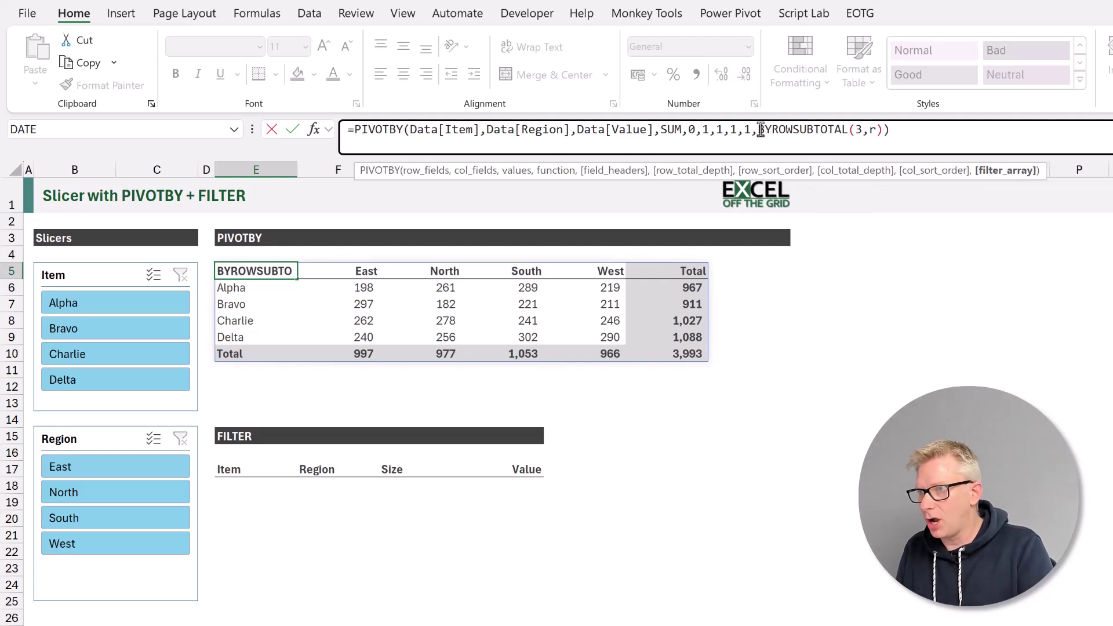
key("Tab")
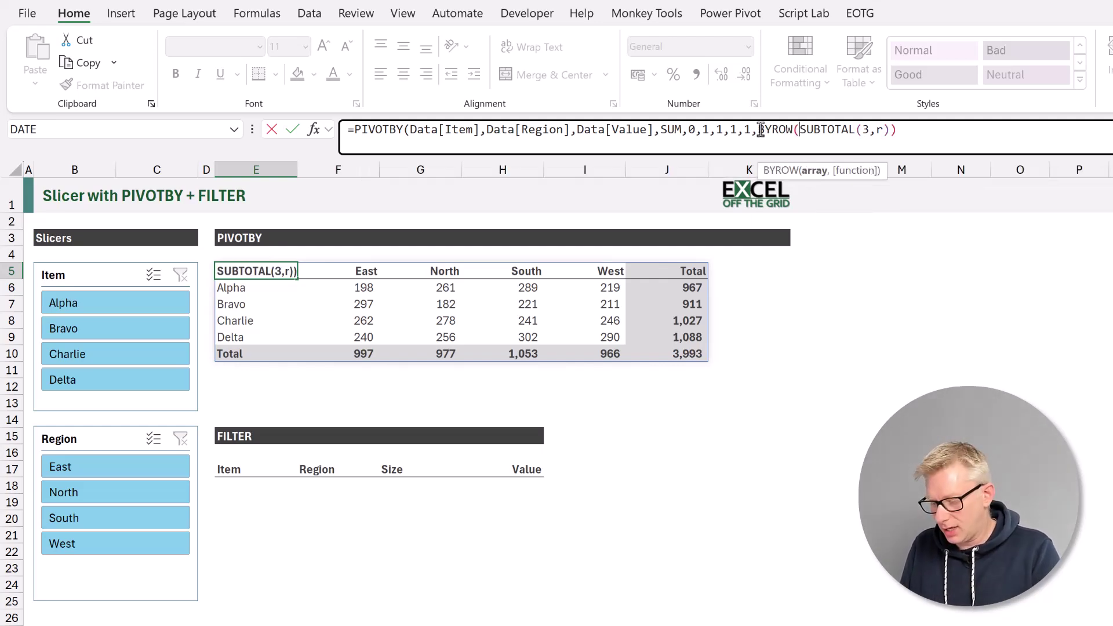
type("Data")
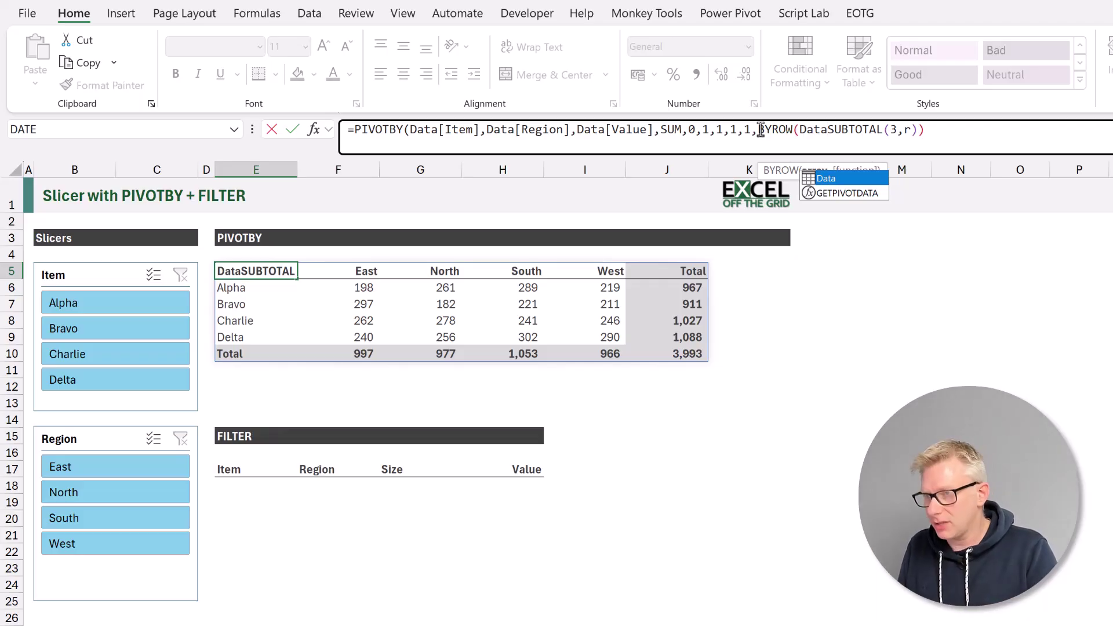
type("[v")
key("Tab")
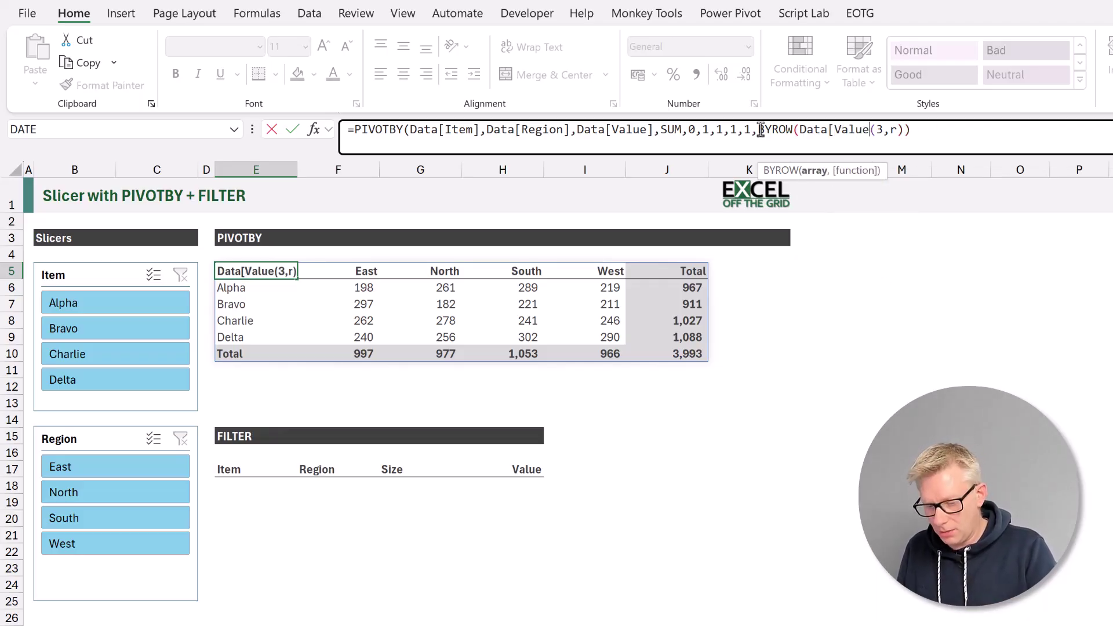
type("],")
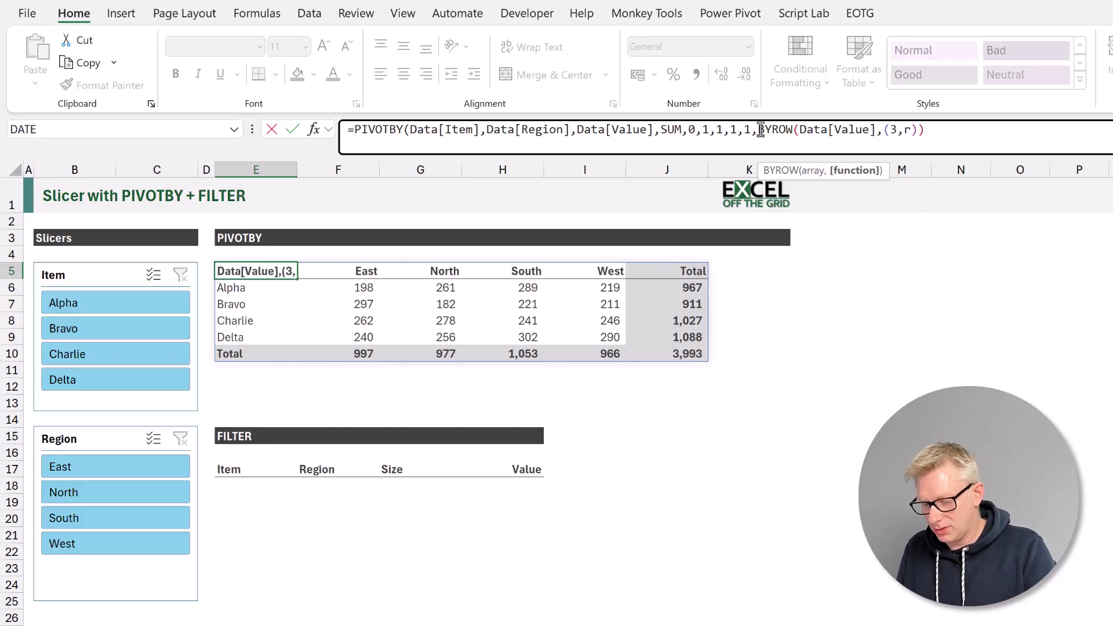
type("LAMBDA(")
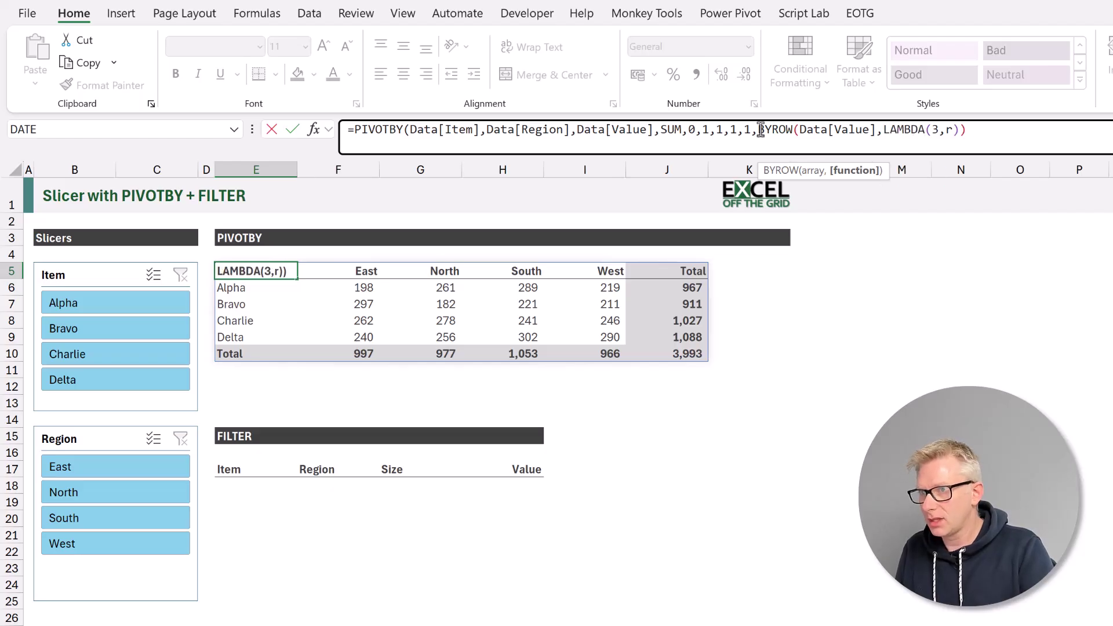
type("r")
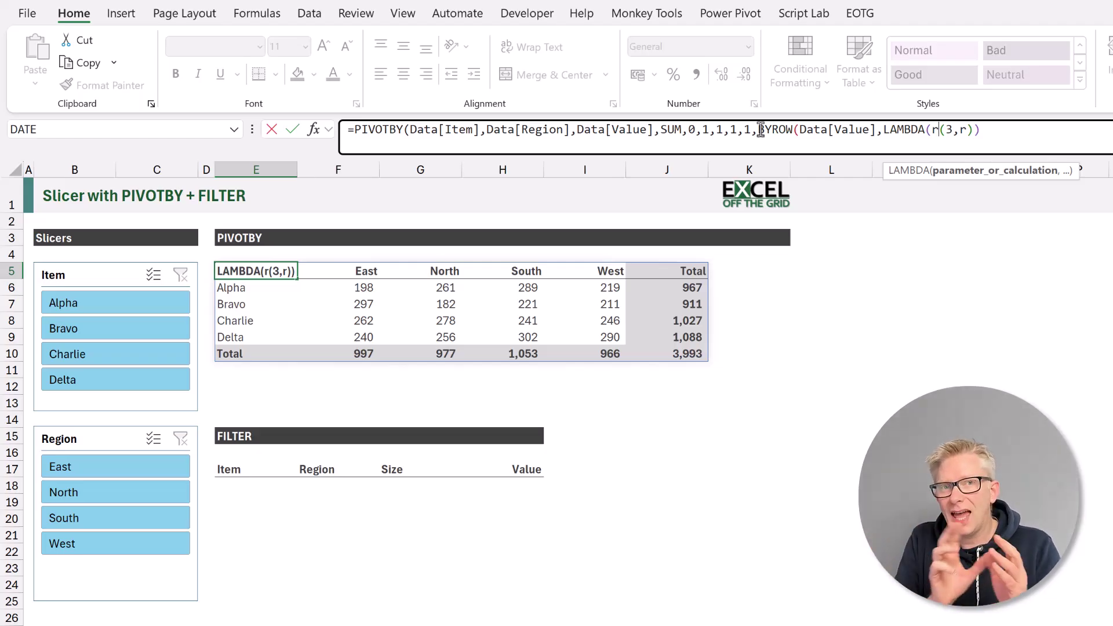
type(",SUBTO")
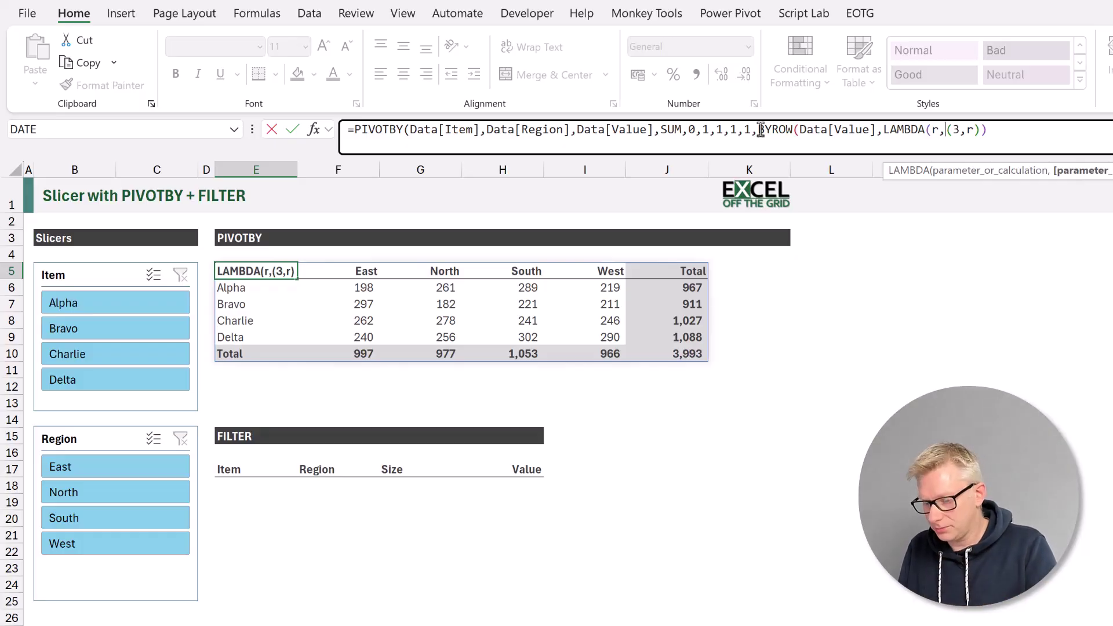
type("TAL")
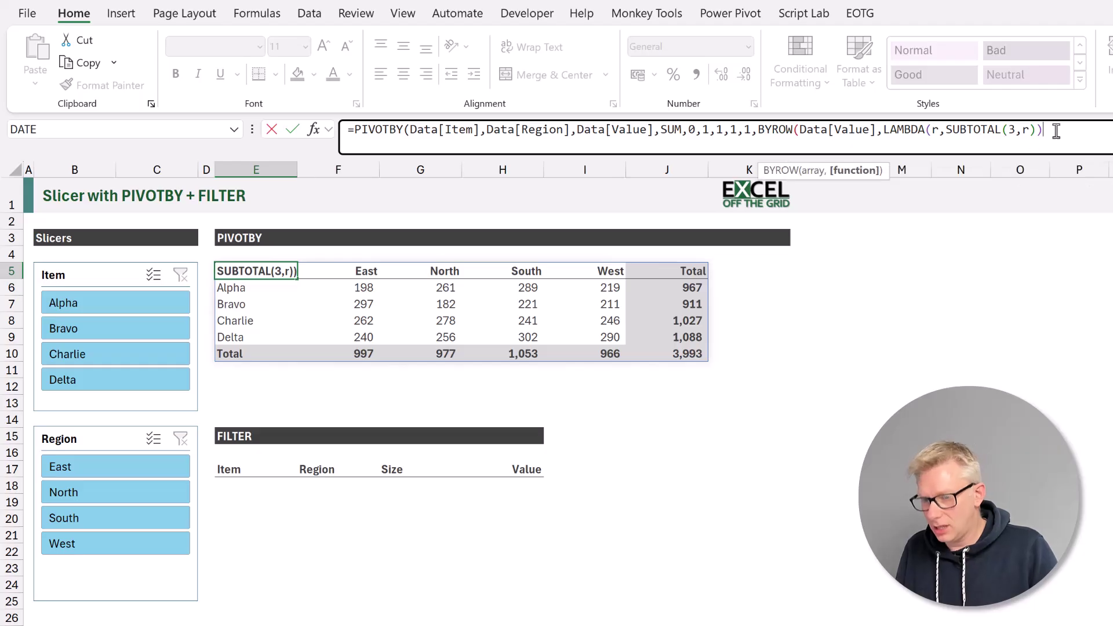
type("(3,r)))")
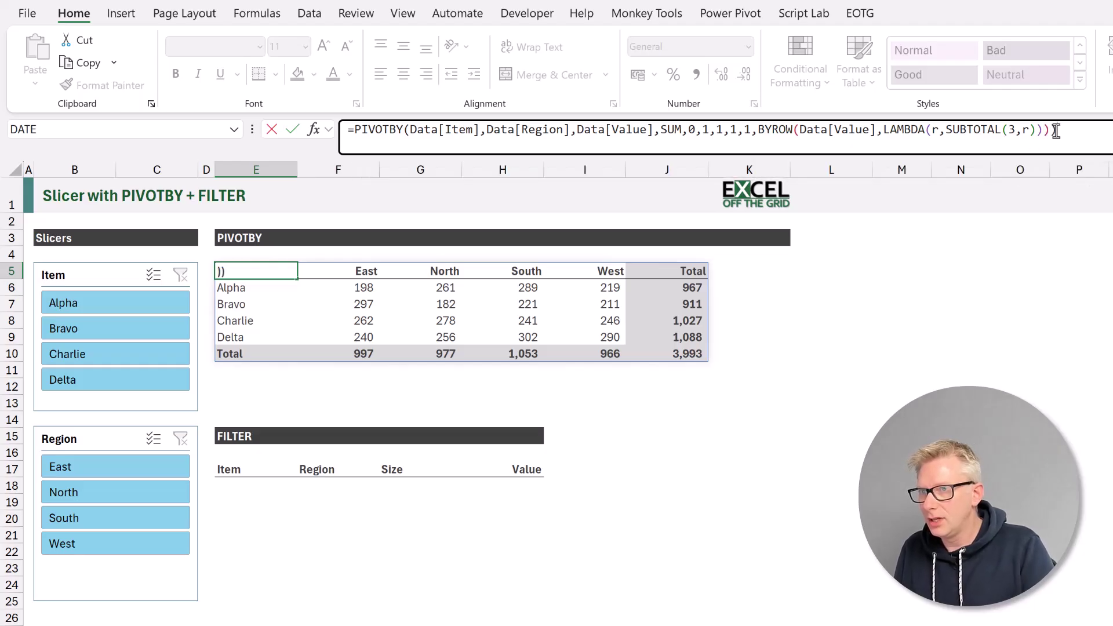
key("Return")
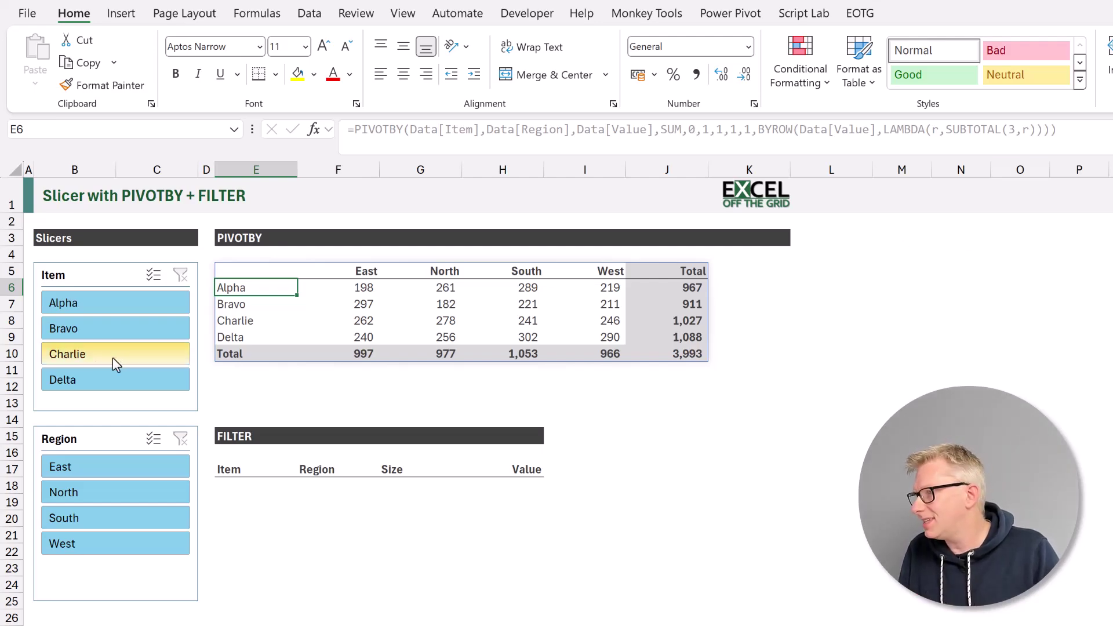
left_click(123, 302)
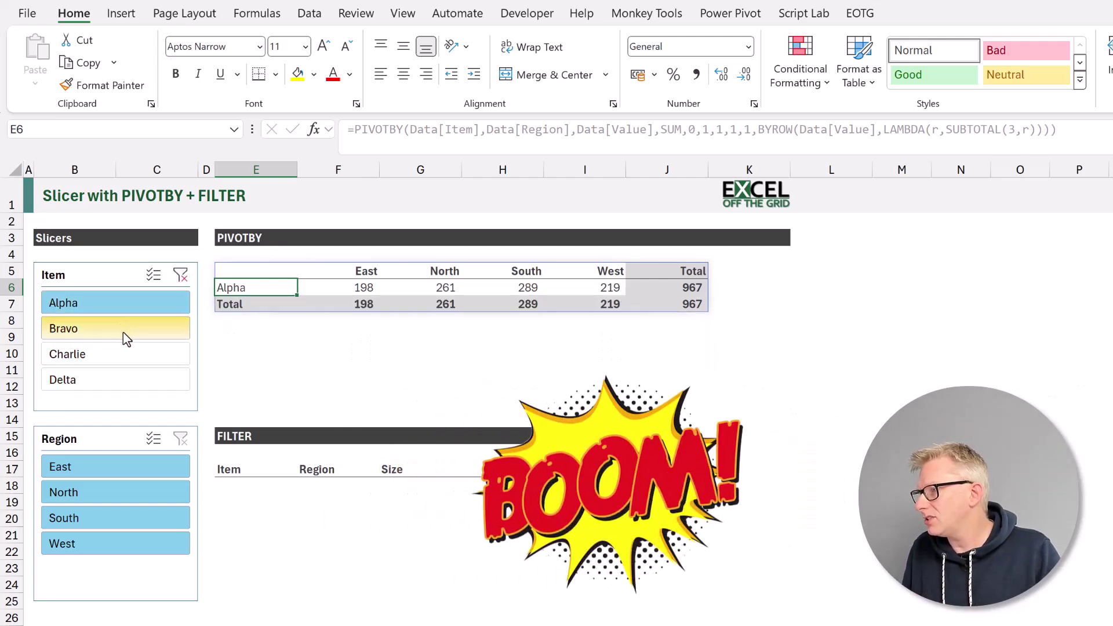
left_click(125, 354)
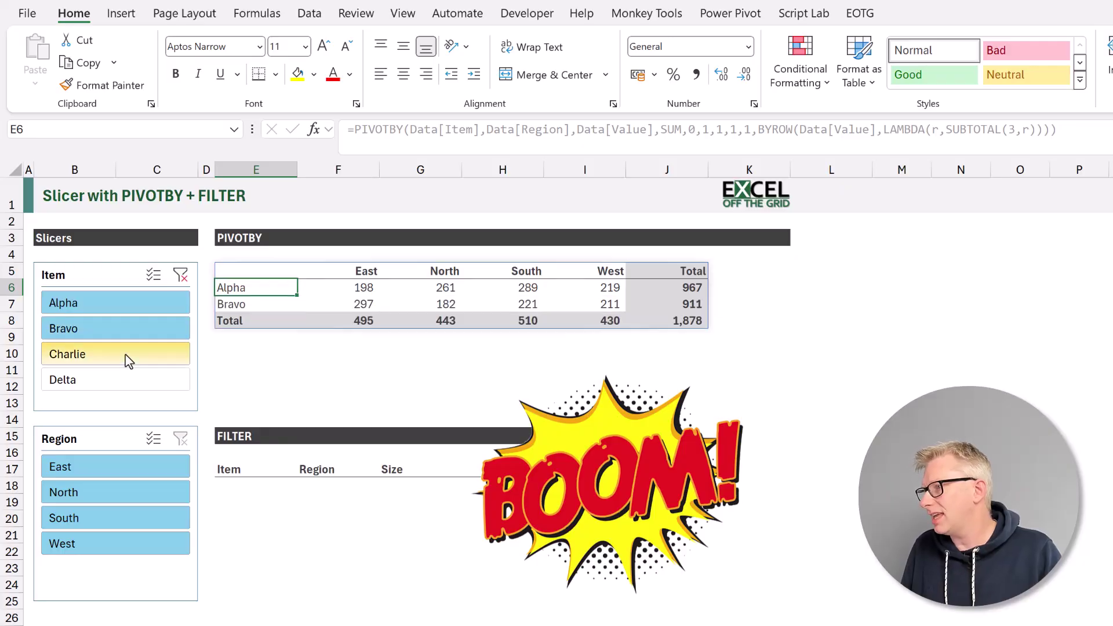
left_click(124, 475)
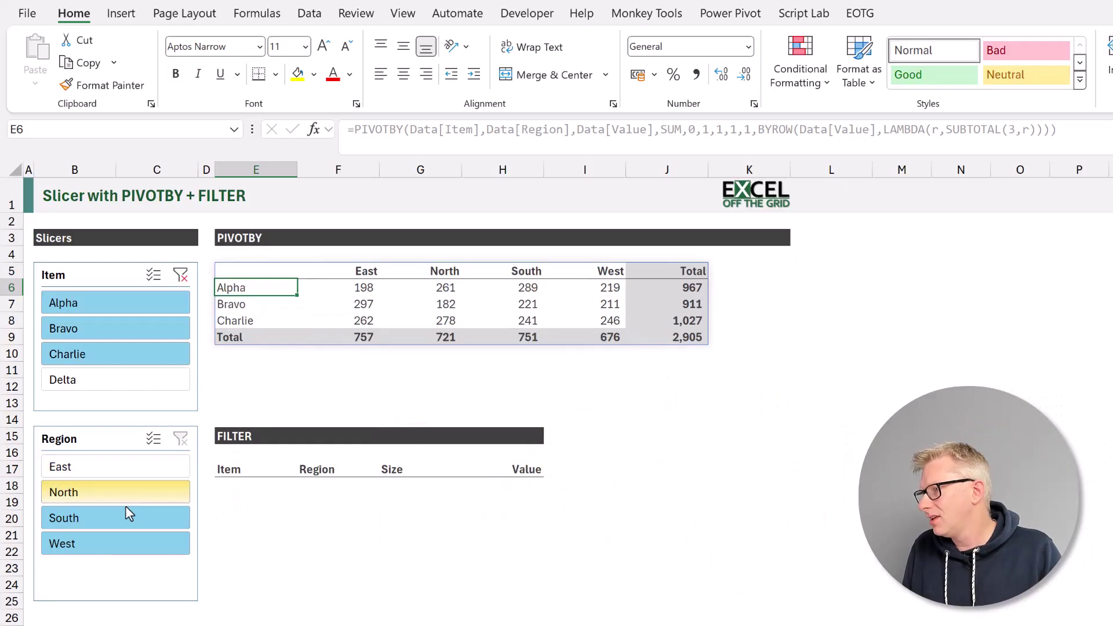
left_click(124, 516)
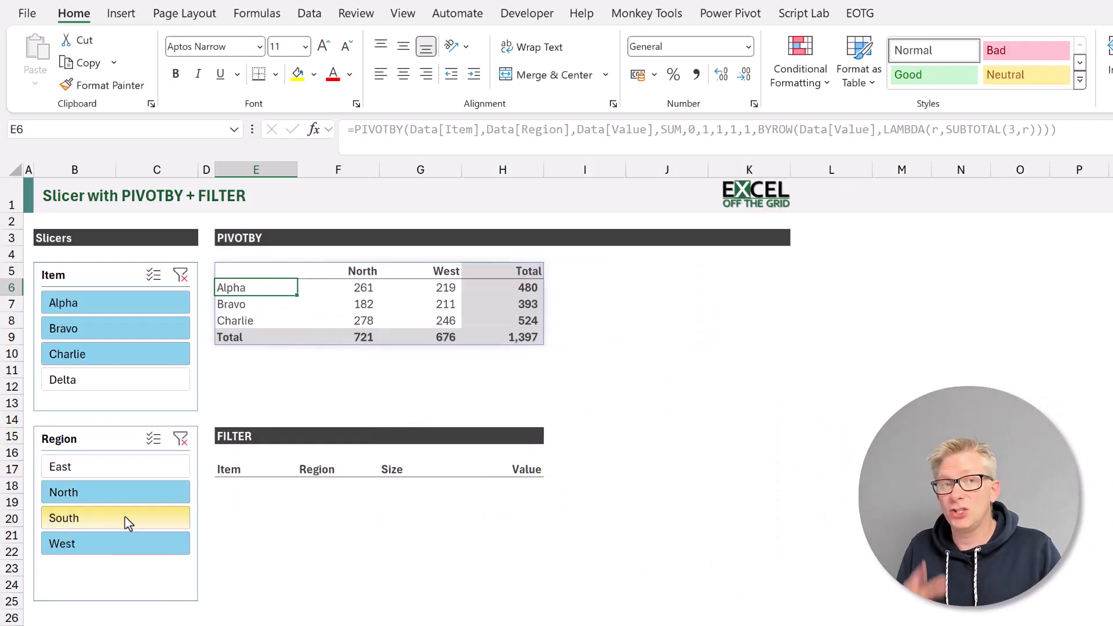
left_click(180, 274)
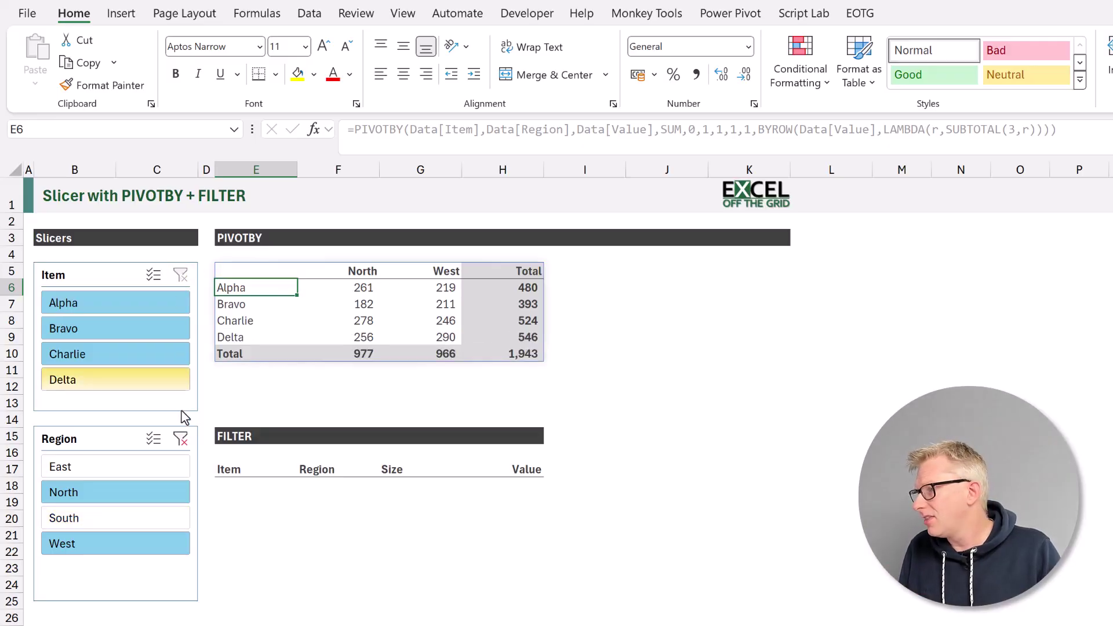
left_click(181, 439)
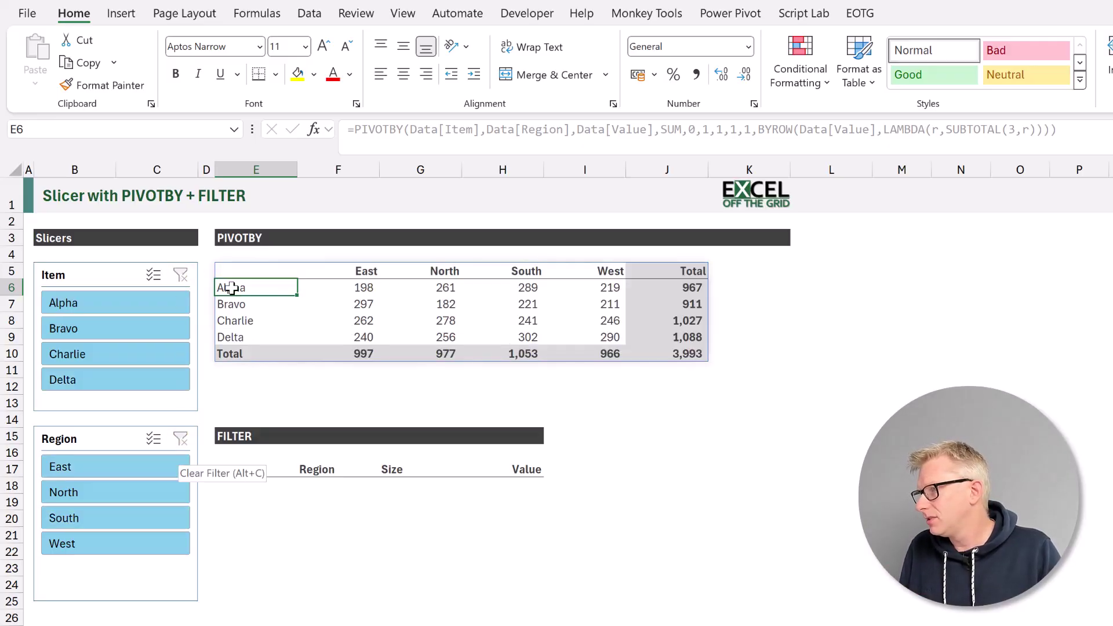
key("Up")
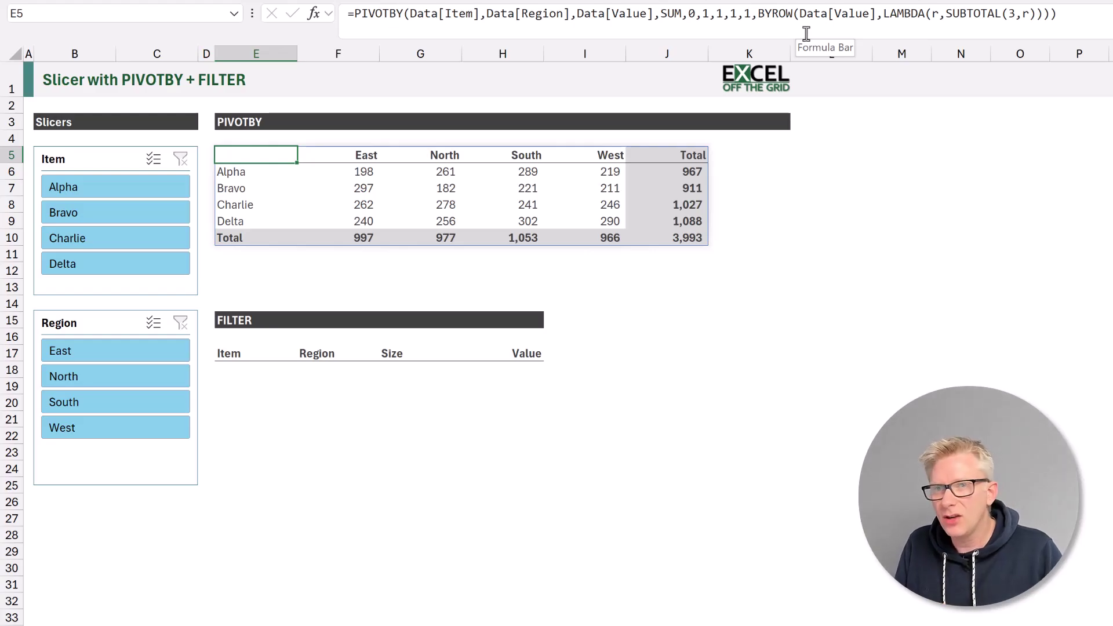
Step: Copy the BYROW(Data[Value],LAMBDA(r,SUBTOTAL(3,r))) argument from the PIVOTBY formula
double_click(761, 14)
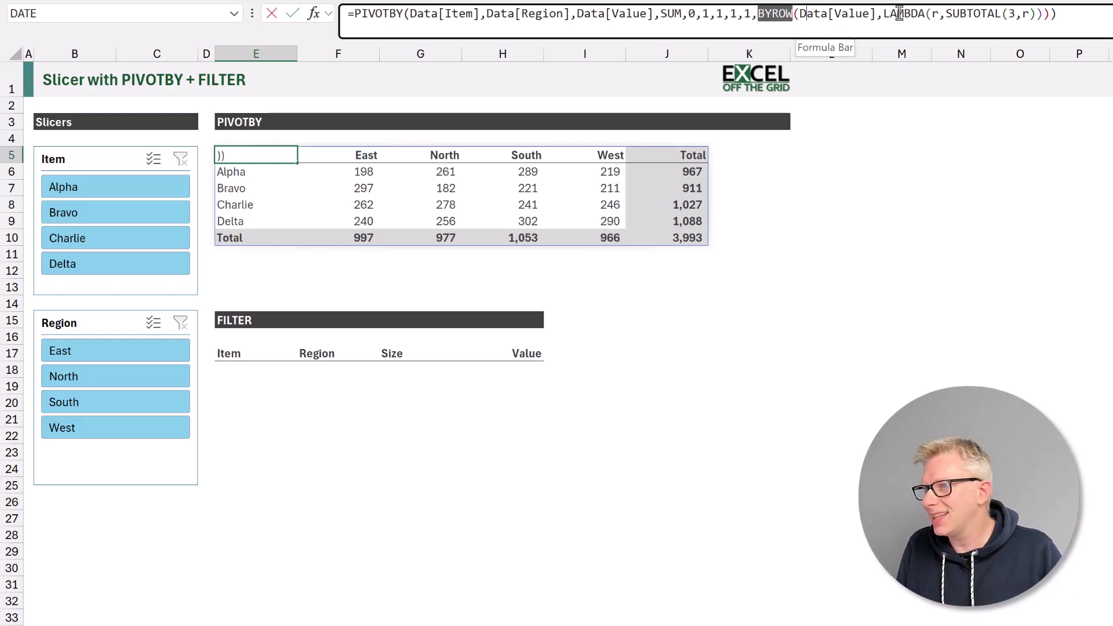
left_click_drag(898, 13, 1042, 16)
key("ctrl+c")
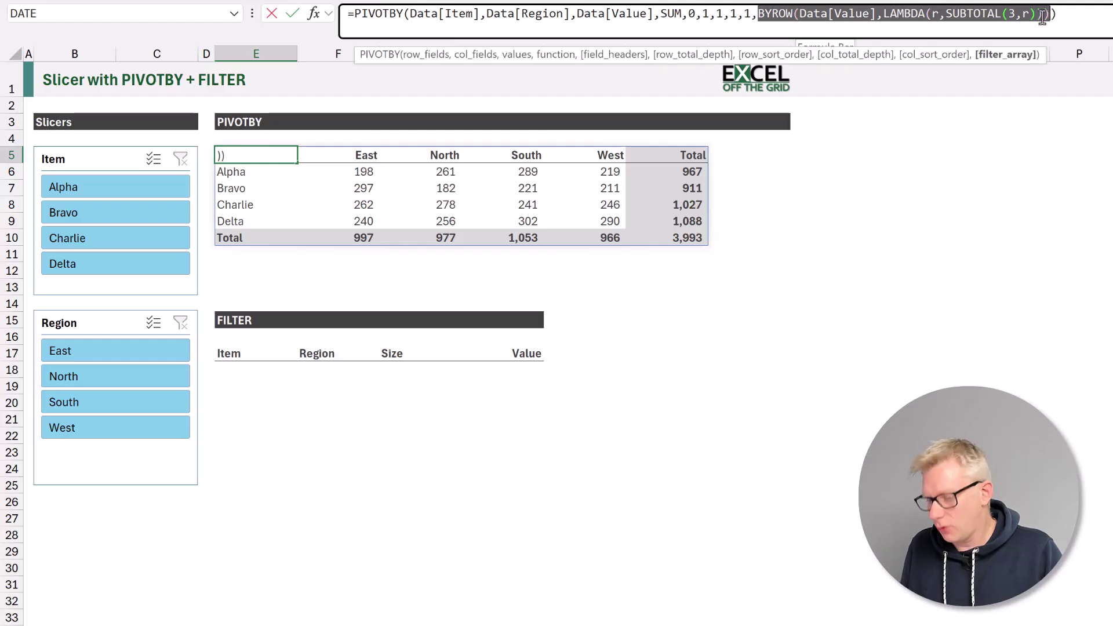
key("Escape")
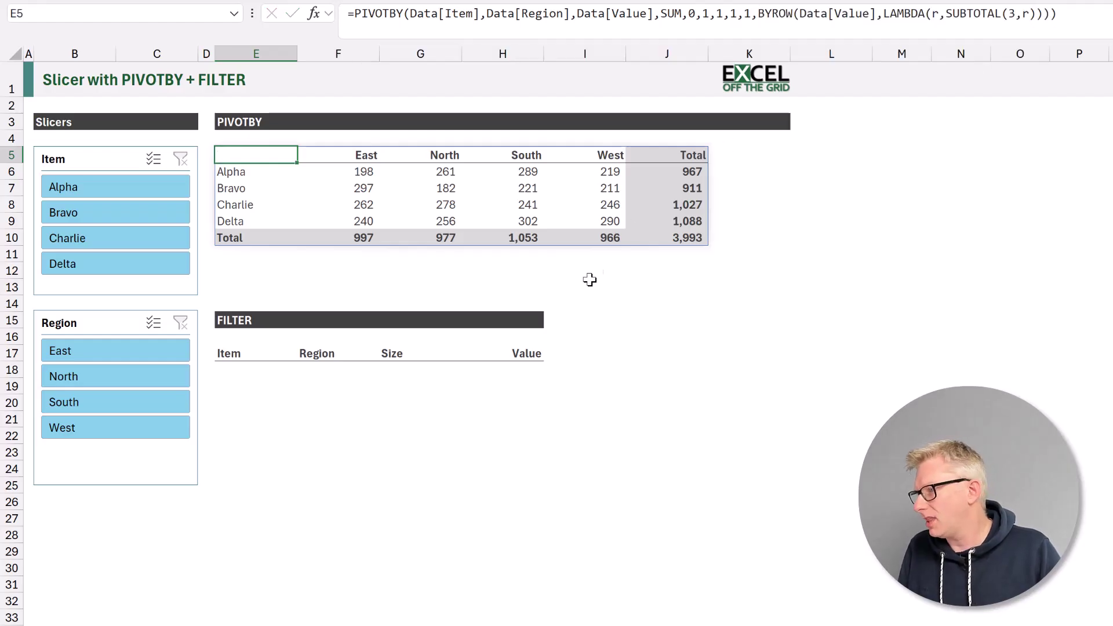
Step: Under the FILTER headings, enter =FILTER(Data, the pasted BYROW argument, "No Values")
left_click(253, 371)
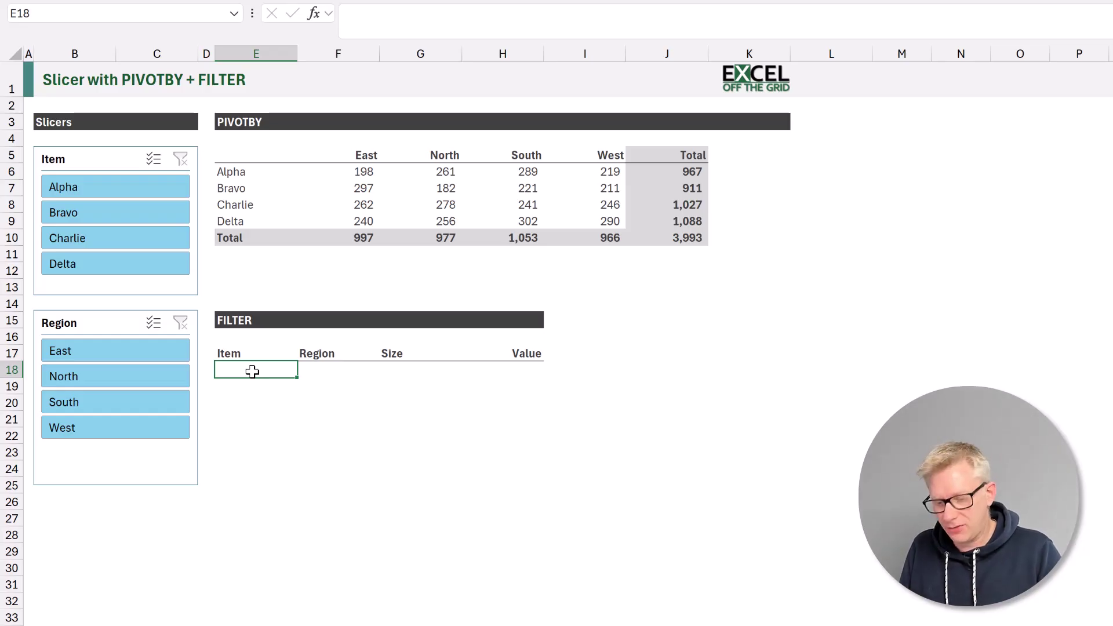
type("=FILTER(")
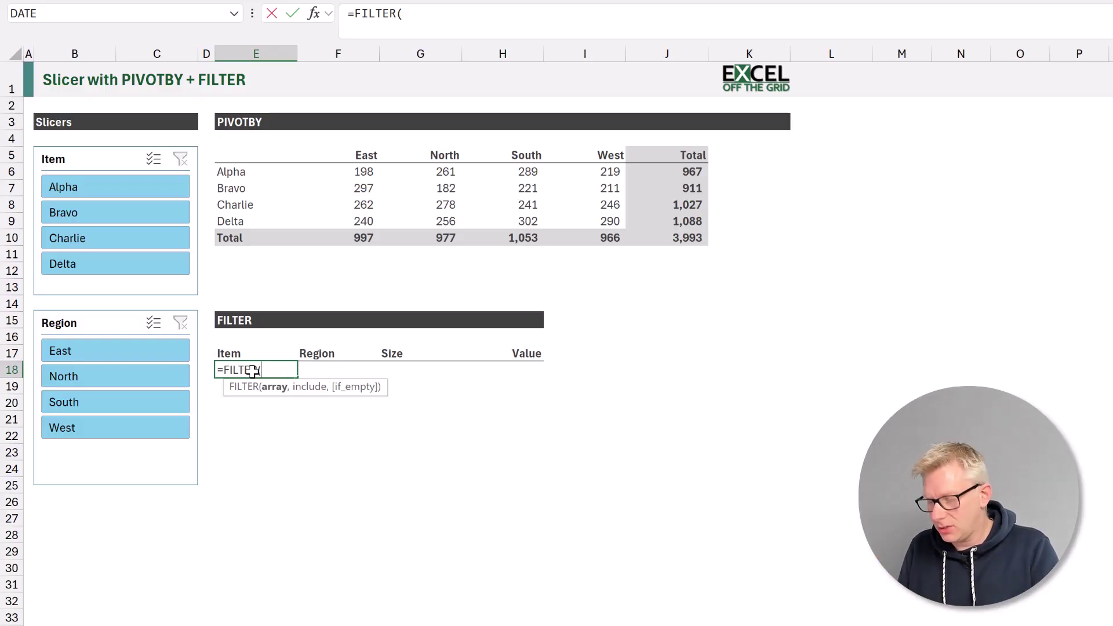
type("Data,")
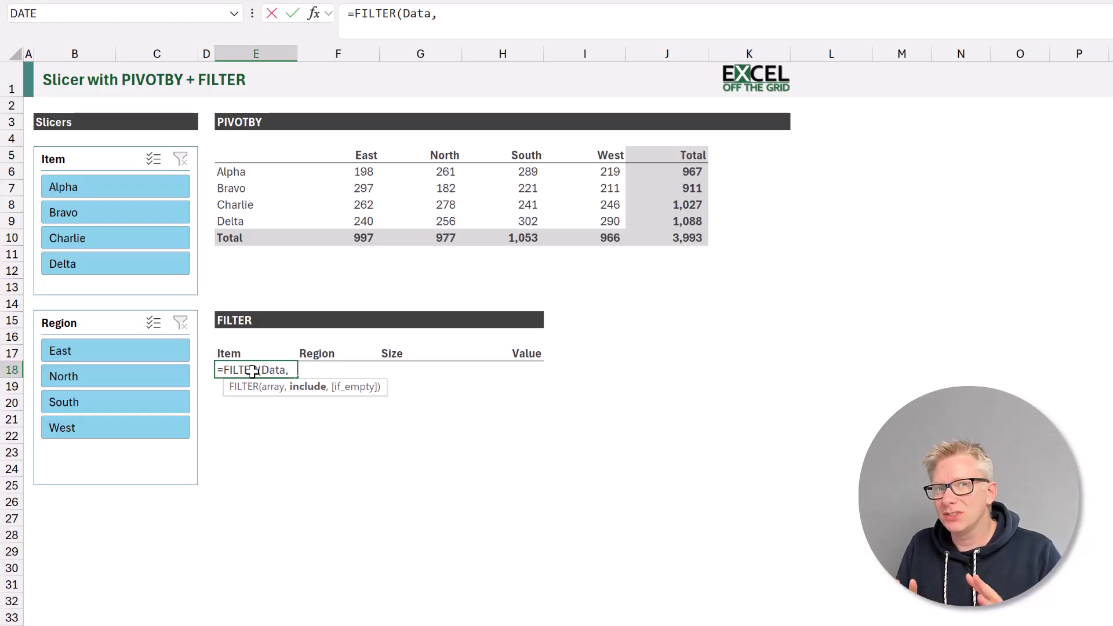
key("ctrl+v")
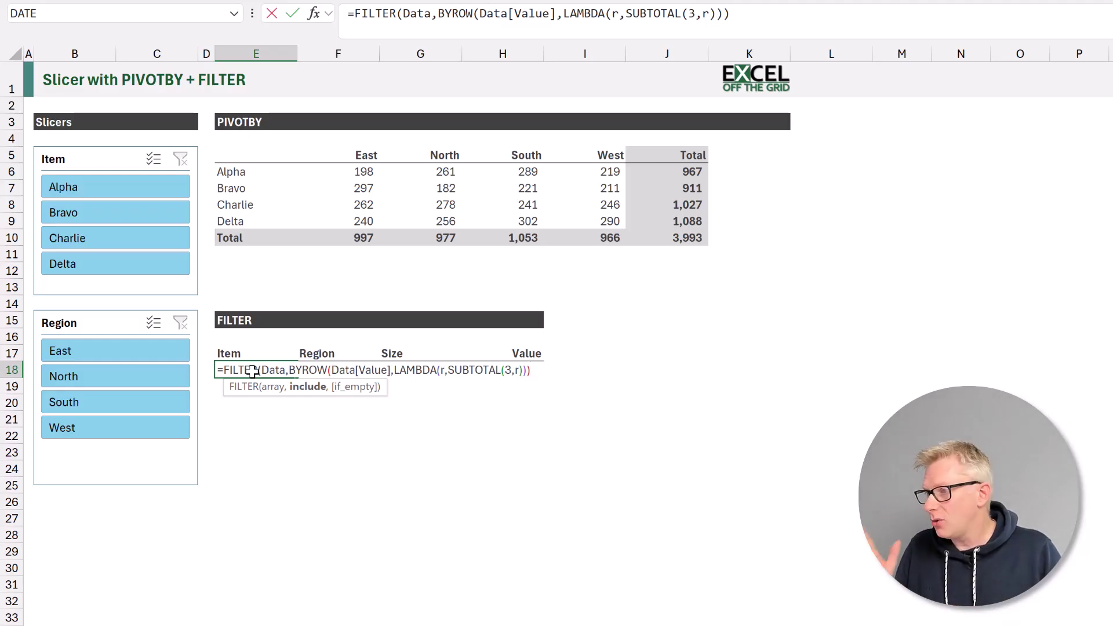
type(",")
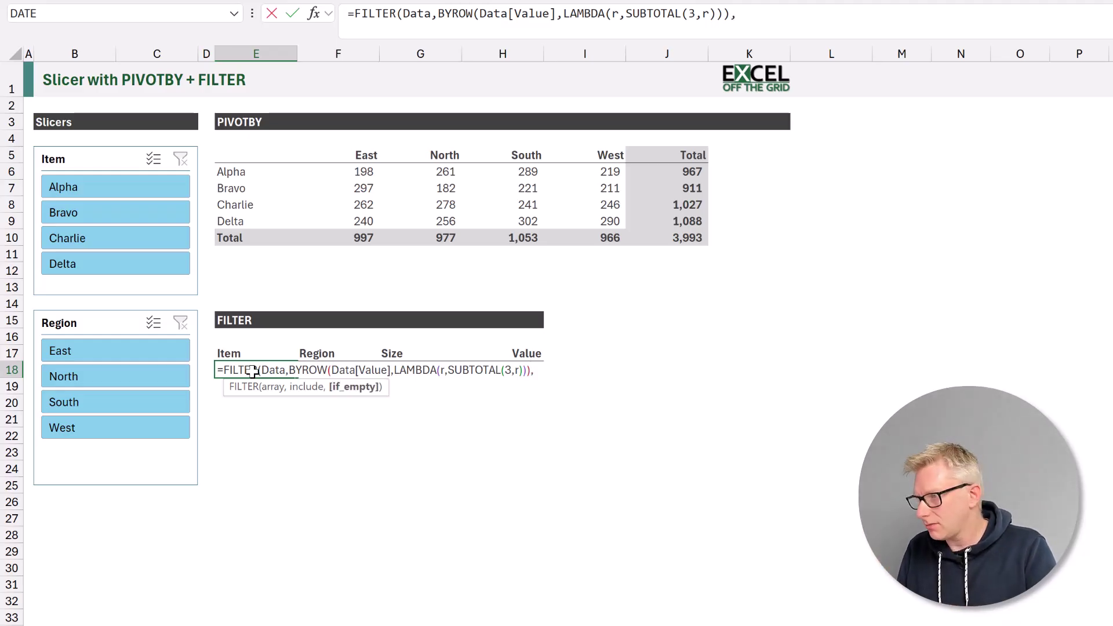
type("\"")
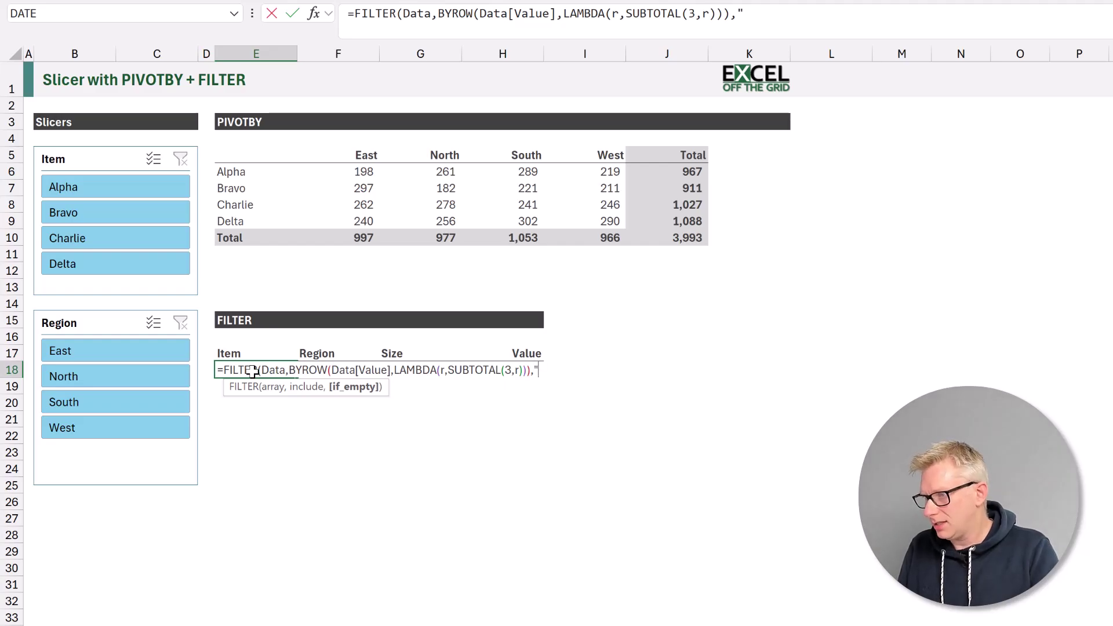
type("No Values\")")
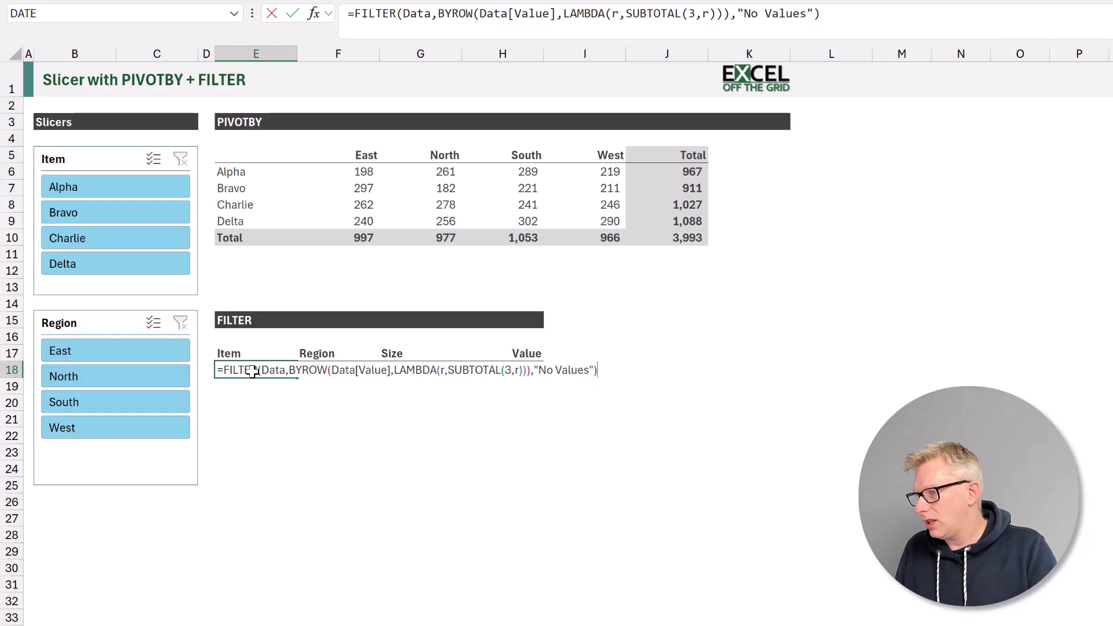
key("Return")
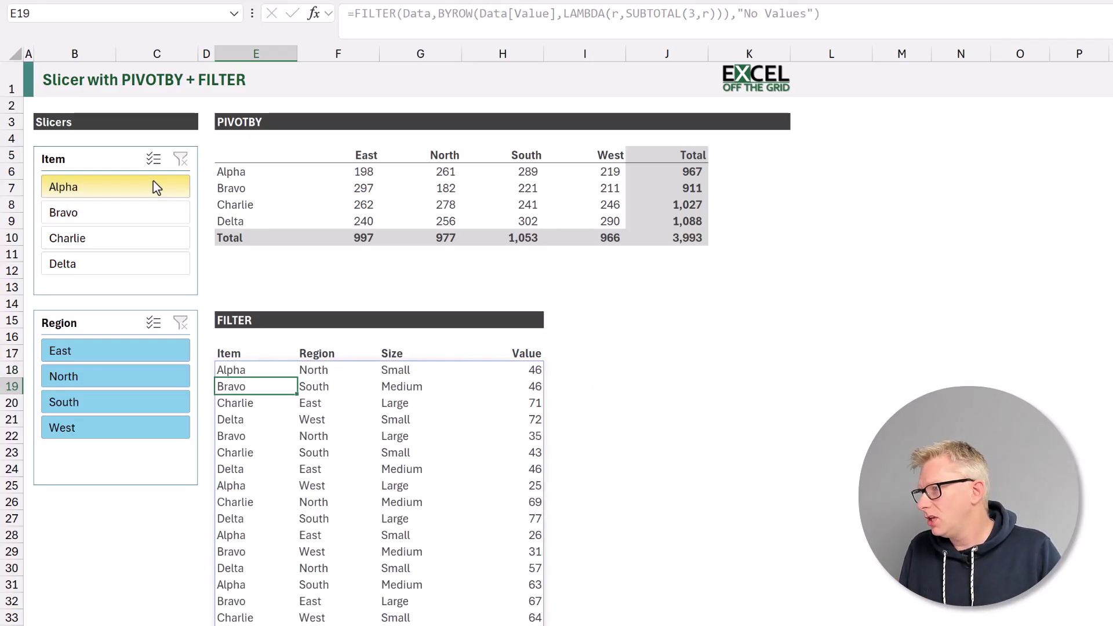
Step: Filter to East, then Charlie, checking summary totals against the selected FILTER values
left_click(157, 348)
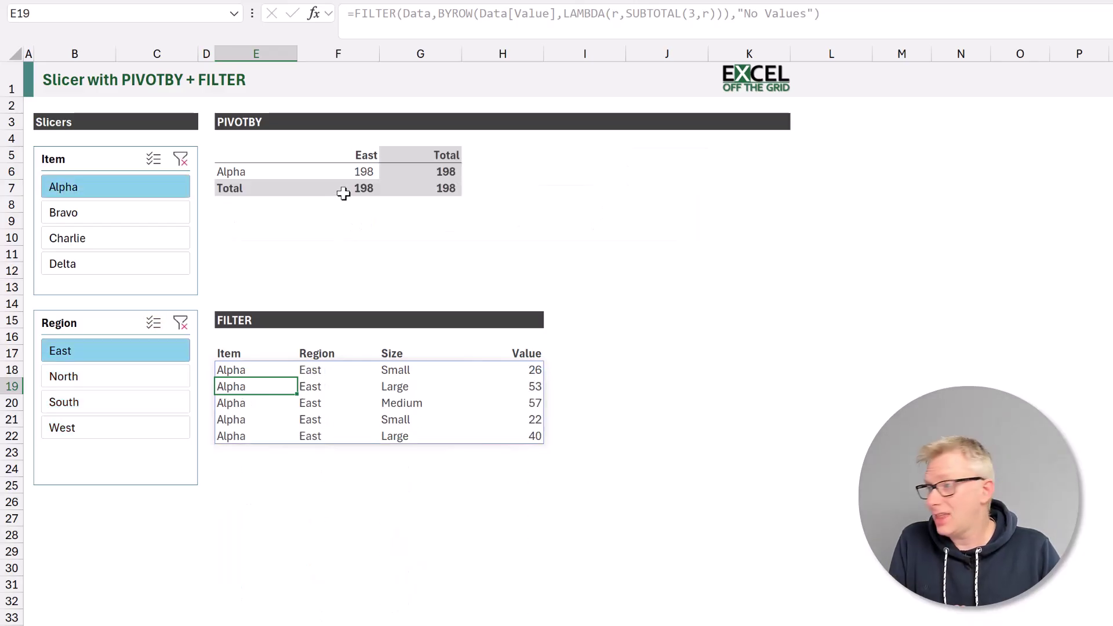
left_click(359, 171)
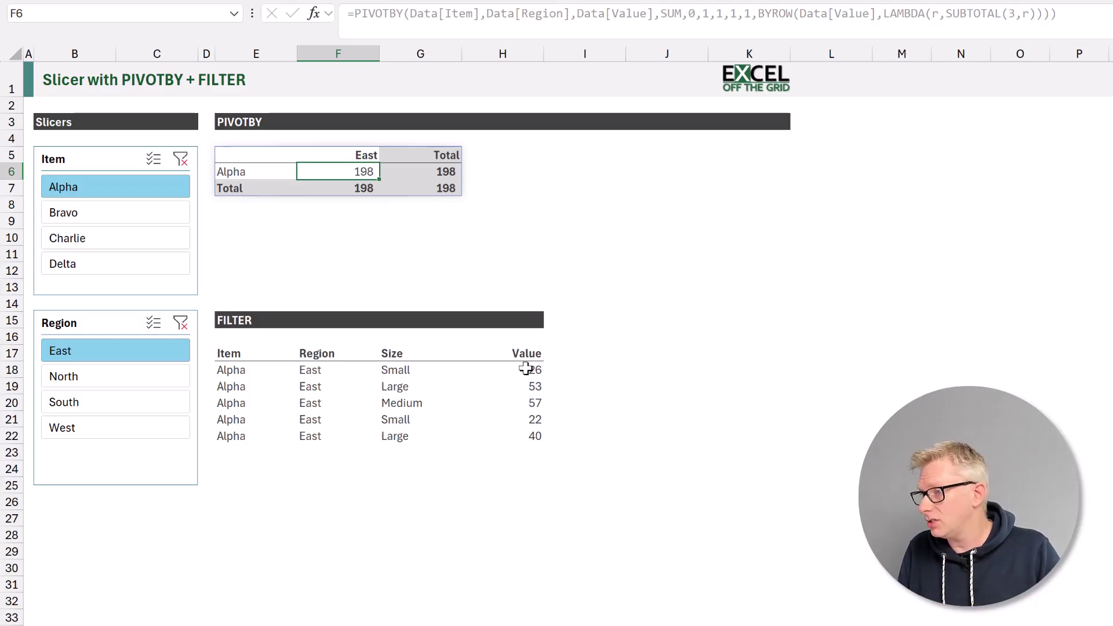
left_click_drag(521, 369, 525, 432)
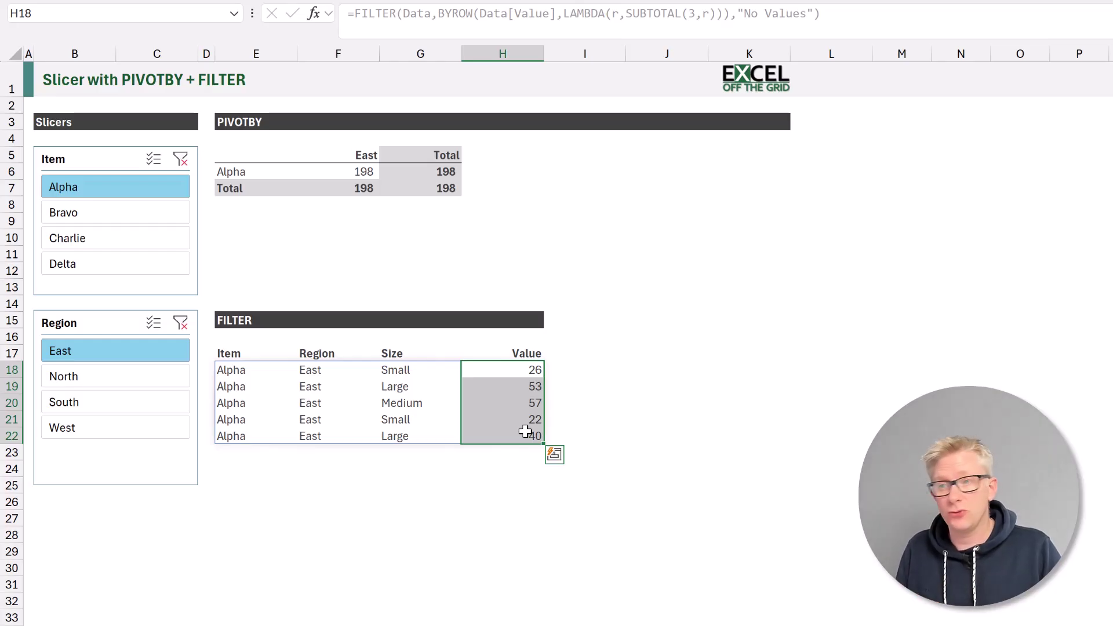
left_click(115, 237)
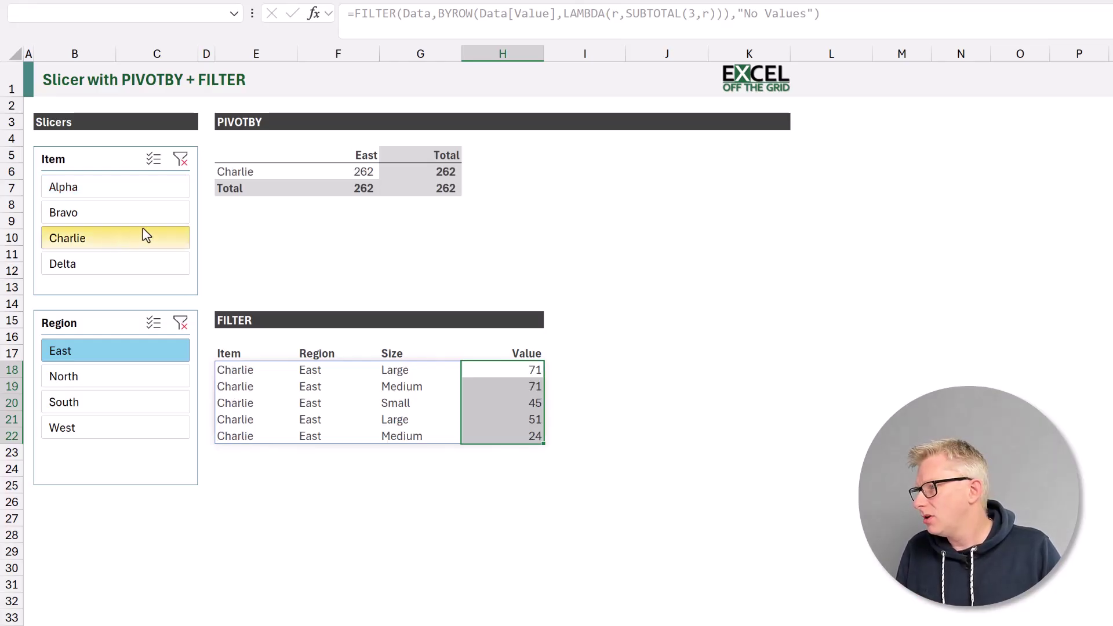
left_click_drag(504, 369, 508, 433)
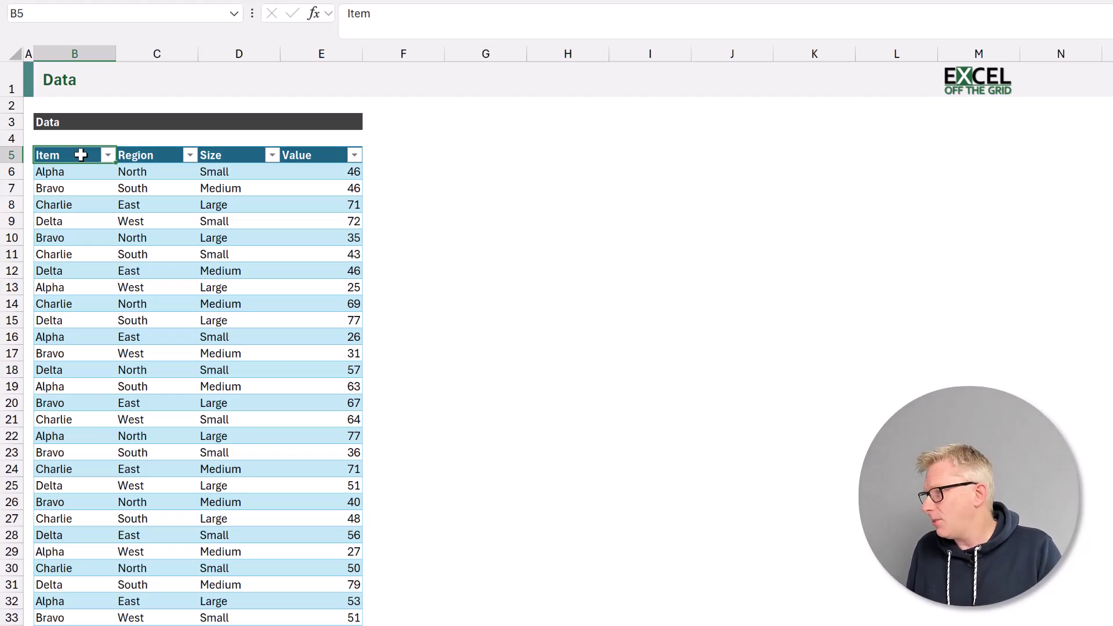
Step: Drag the twenty Central rows below the table up to join the end of the Data table
key("ctrl+Down")
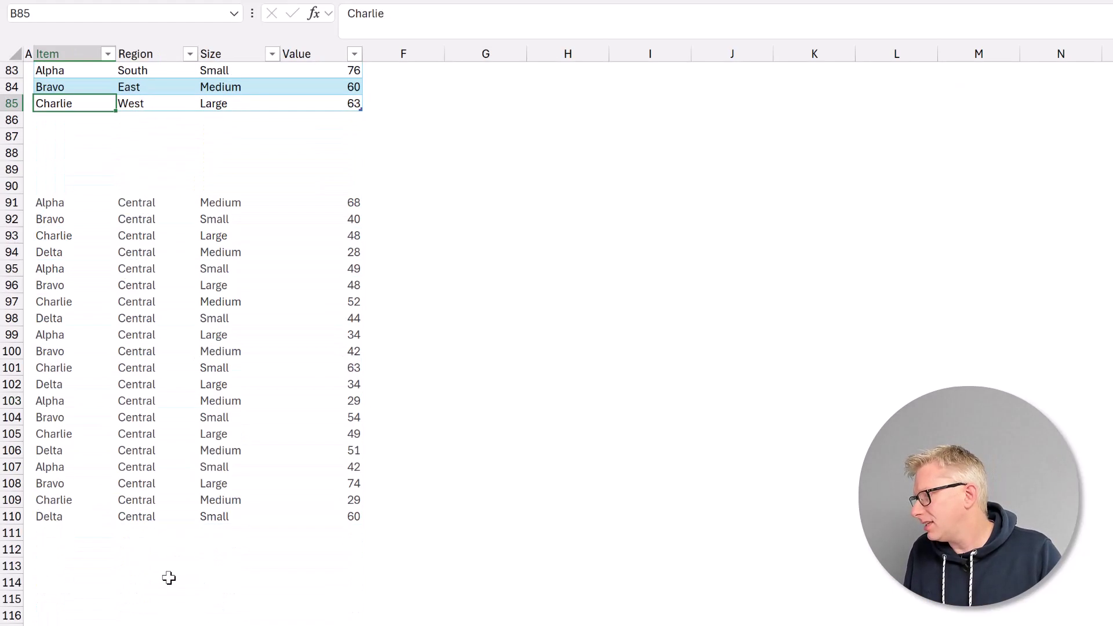
scroll(168, 578, "down", 1)
left_click_drag(129, 154, 144, 465)
left_click_drag(57, 154, 342, 466)
scroll(229, 412, "up", 3)
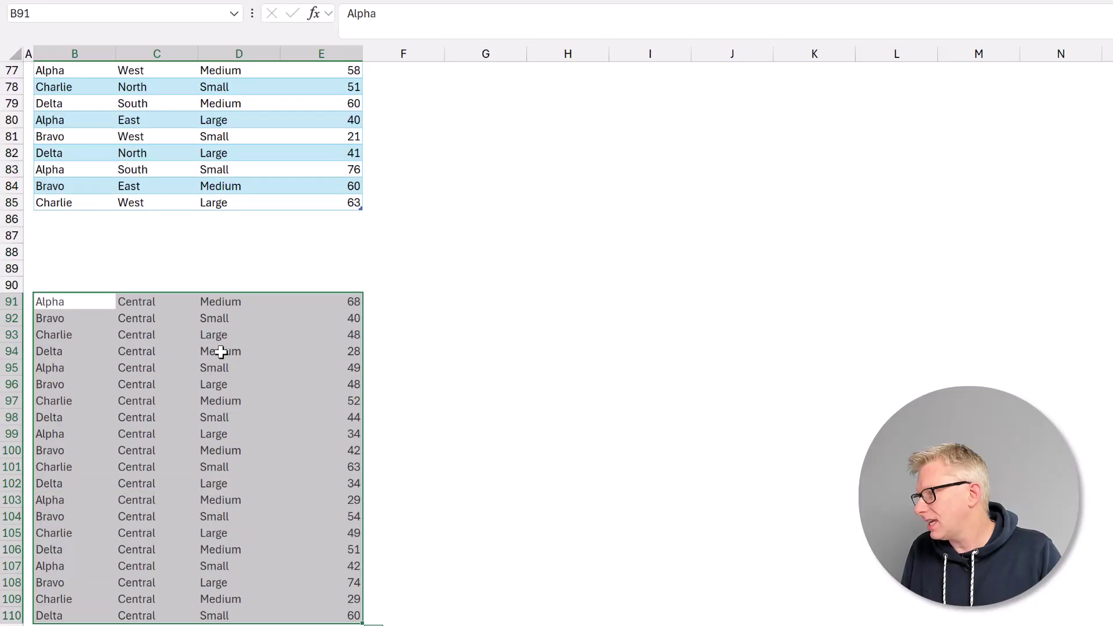
left_click_drag(242, 292, 243, 225)
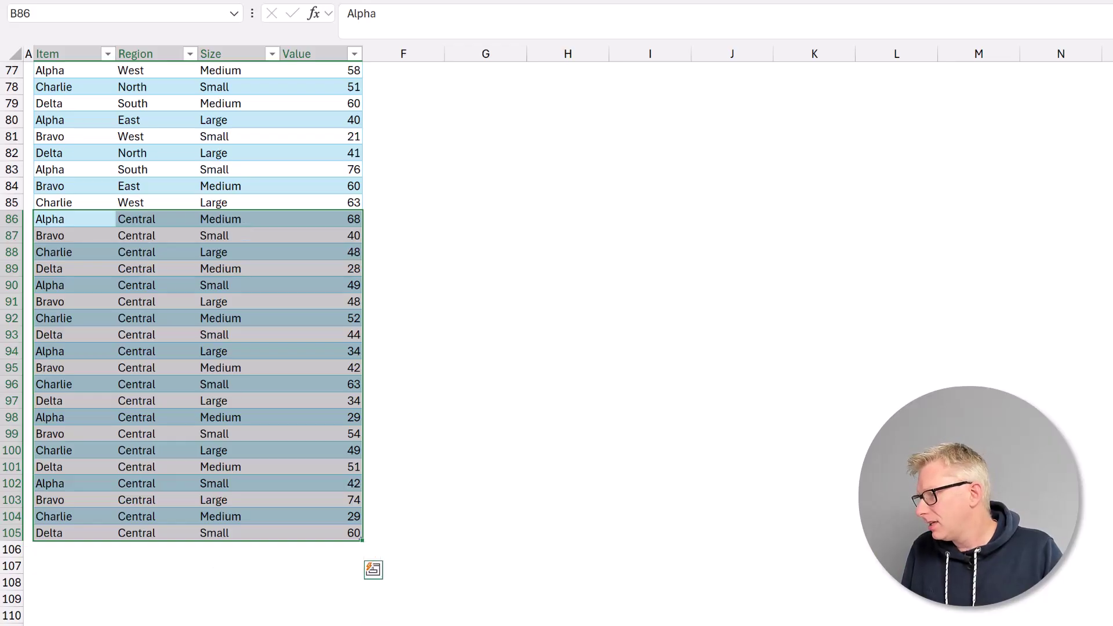
key("ctrl+Page_Up")
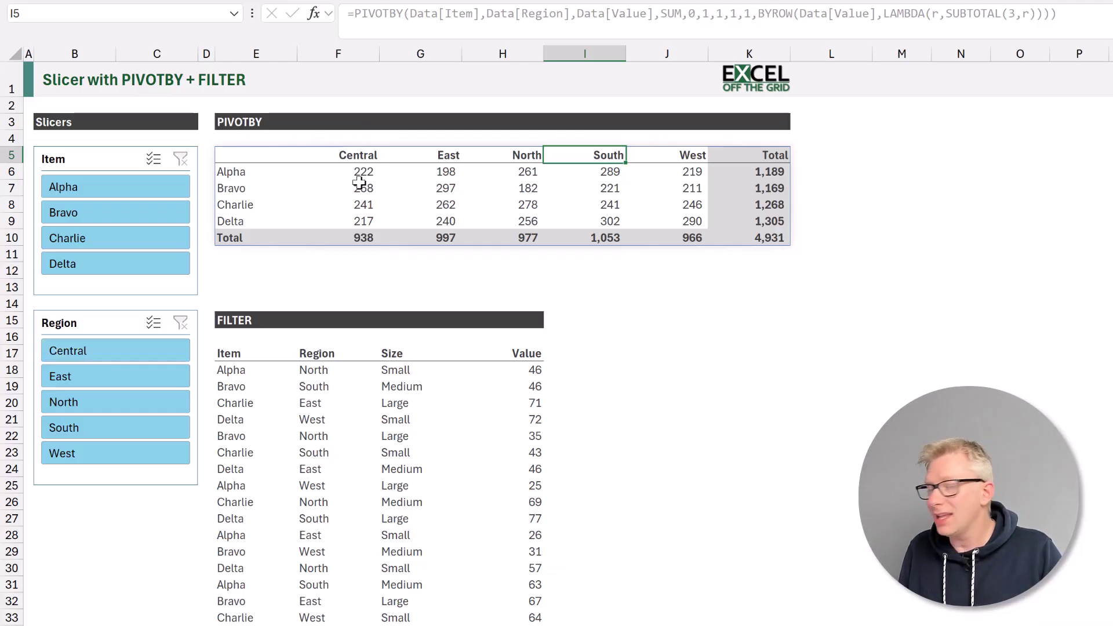
Step: Set the Region slicer to Central and select the FILTER values to check their total
left_click(142, 356)
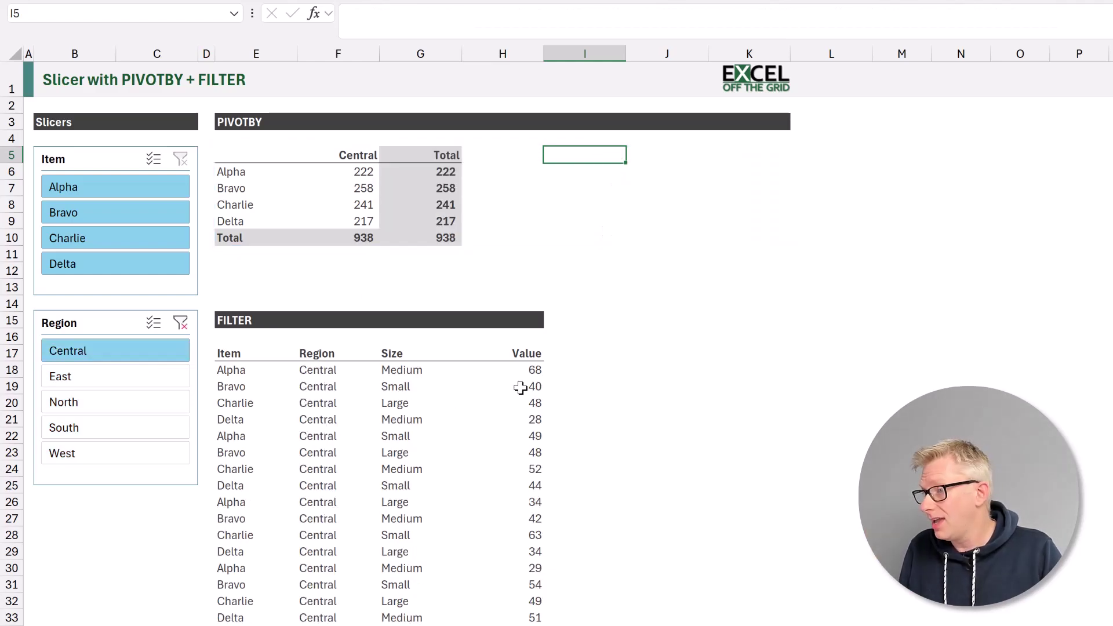
left_click_drag(530, 365, 522, 625)
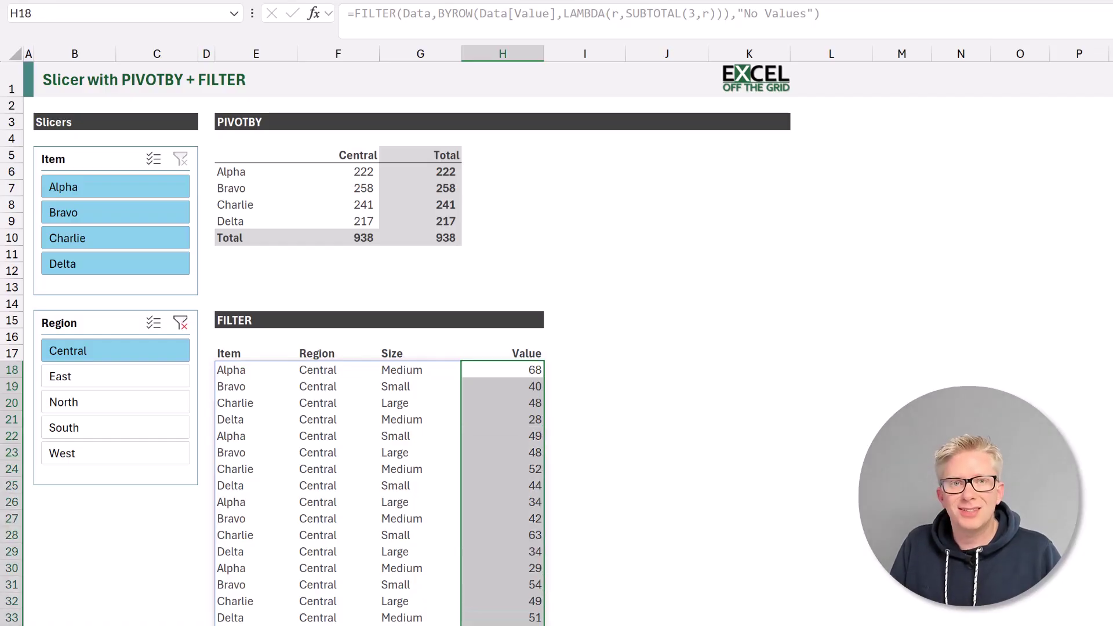